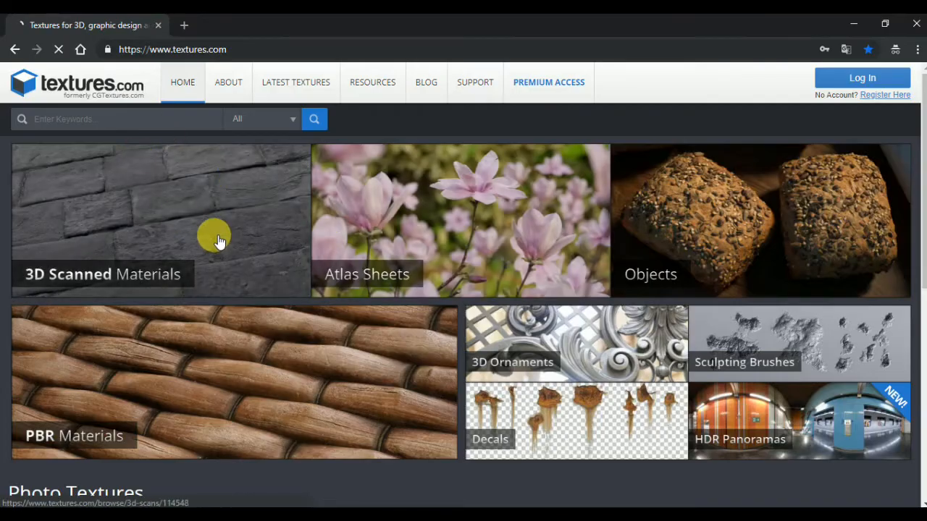
# Step: Open the Wood category of the photo textures and enter its Ends subcategory
pyautogui.scroll(-2, 222, 256)
pyautogui.scroll(-2, 239, 362)
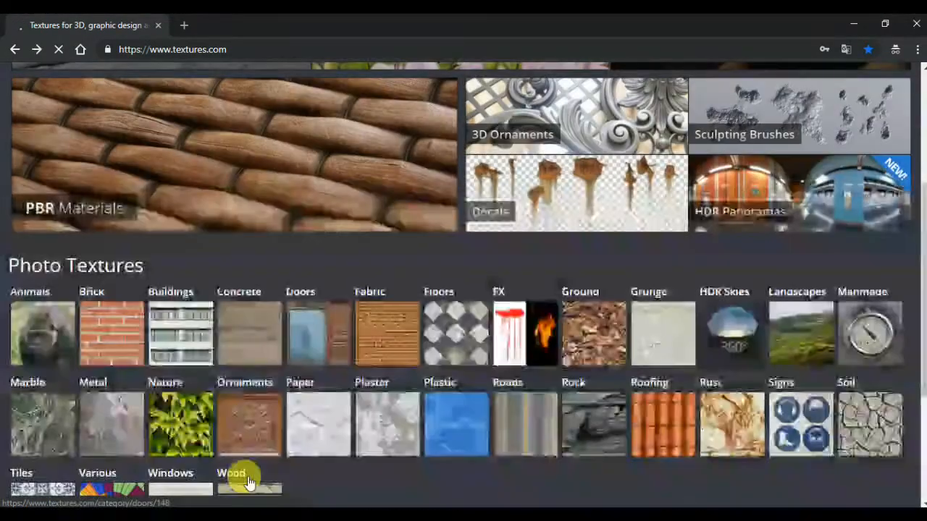
pyautogui.scroll(-4, 362, 327)
pyautogui.click(254, 290)
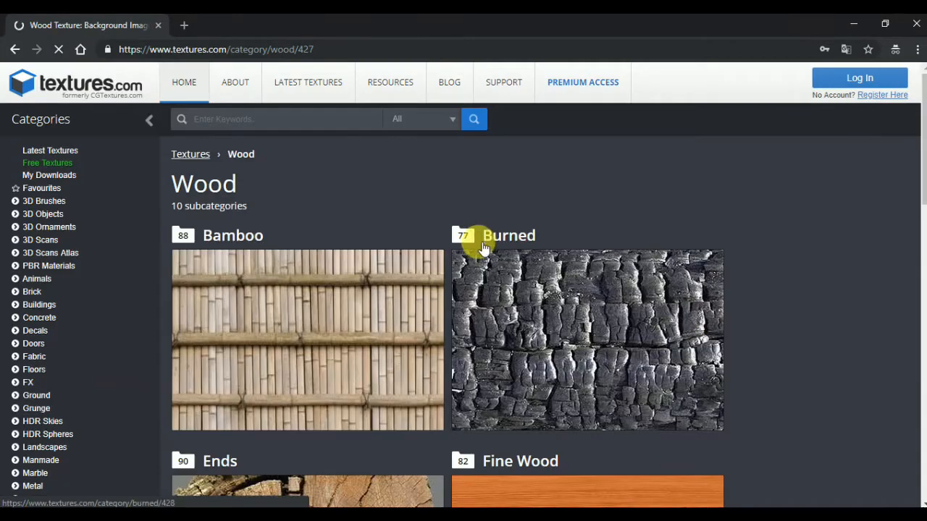
pyautogui.scroll(-5, 351, 317)
pyautogui.click(219, 120)
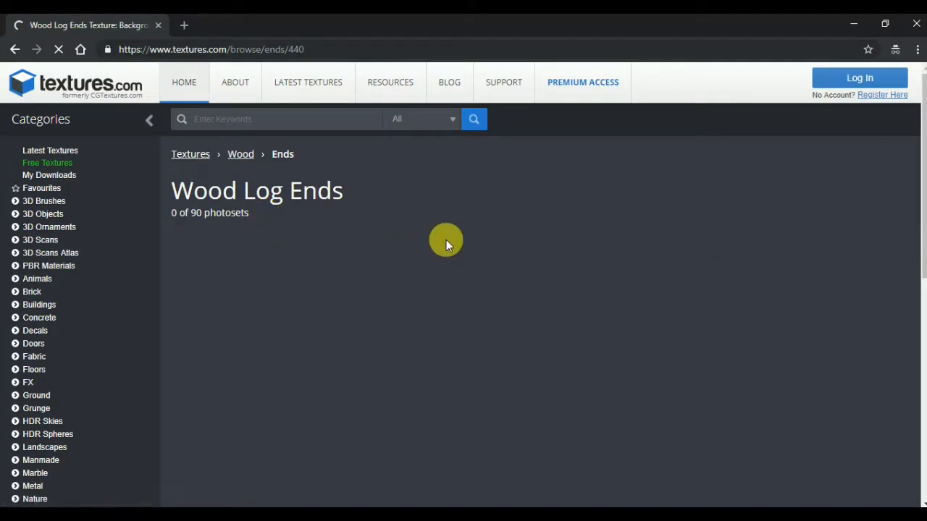
# Step: Look through the wood log end textures and pick the round cut log on a blue background
pyautogui.scroll(-6, 459, 259)
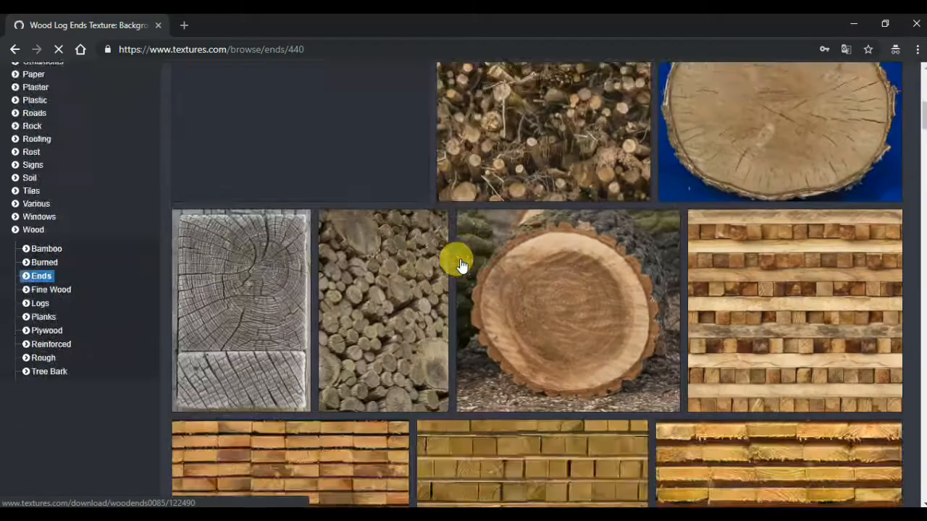
pyautogui.scroll(2, 461, 266)
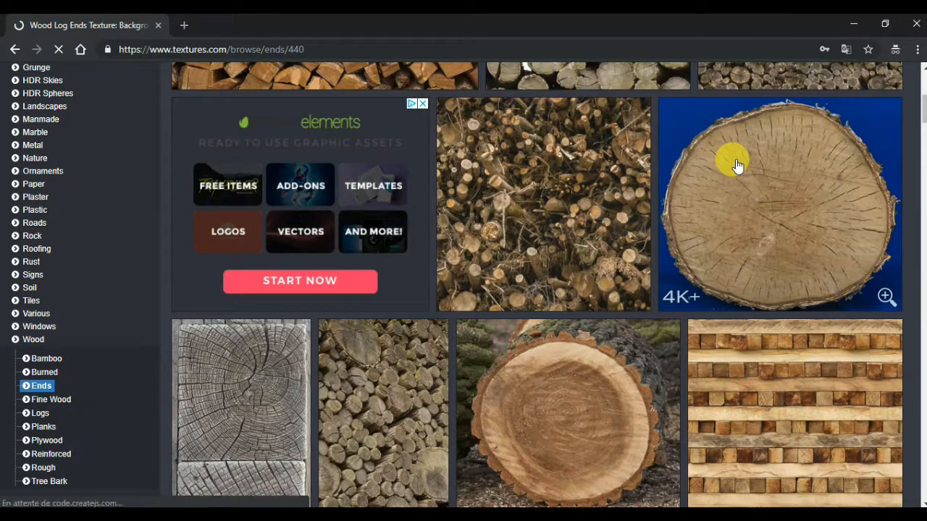
pyautogui.click(755, 191)
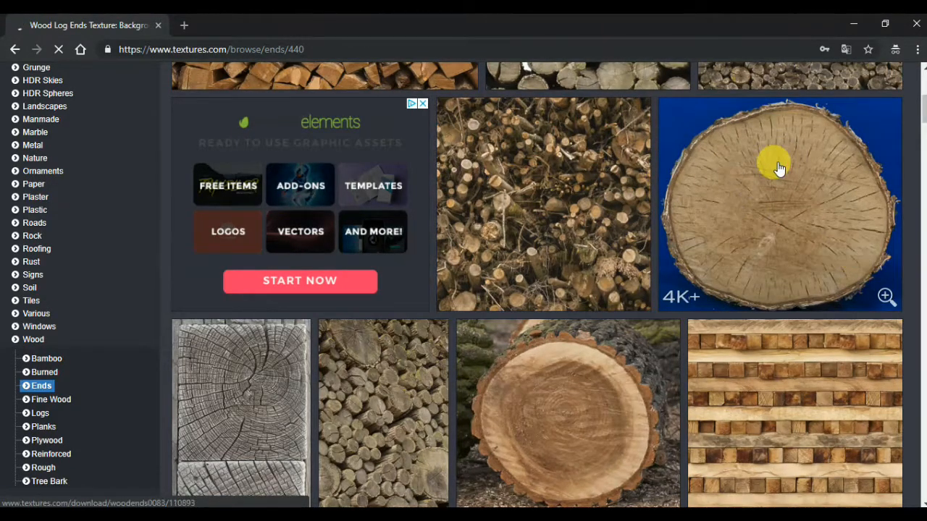
pyautogui.scroll(-3, 311, 319)
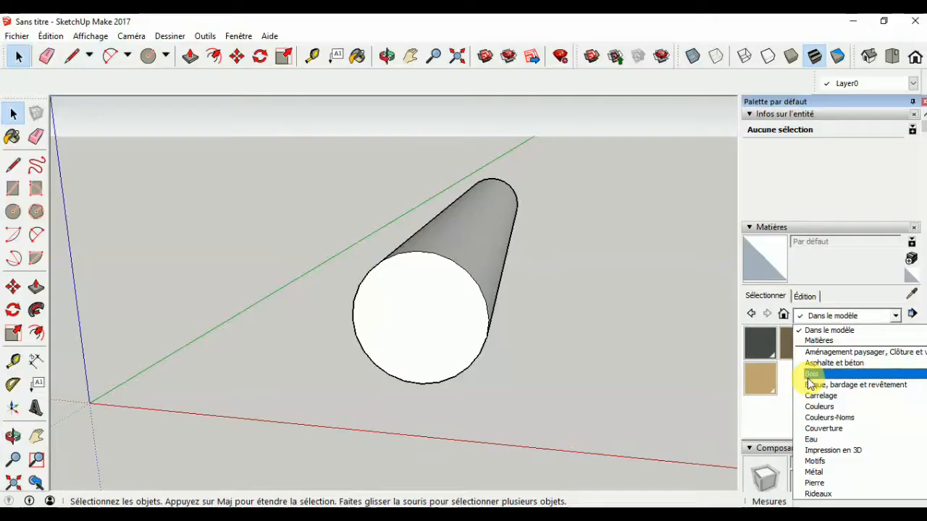
# Step: Switch to SketchUp, display the Bois materials and their editing options, and start creating a new material
pyautogui.click(810, 373)
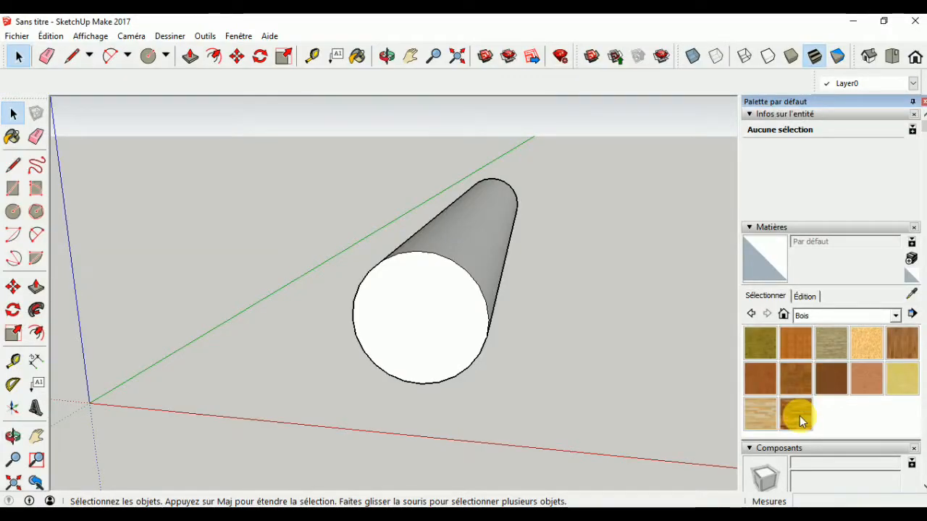
pyautogui.click(805, 297)
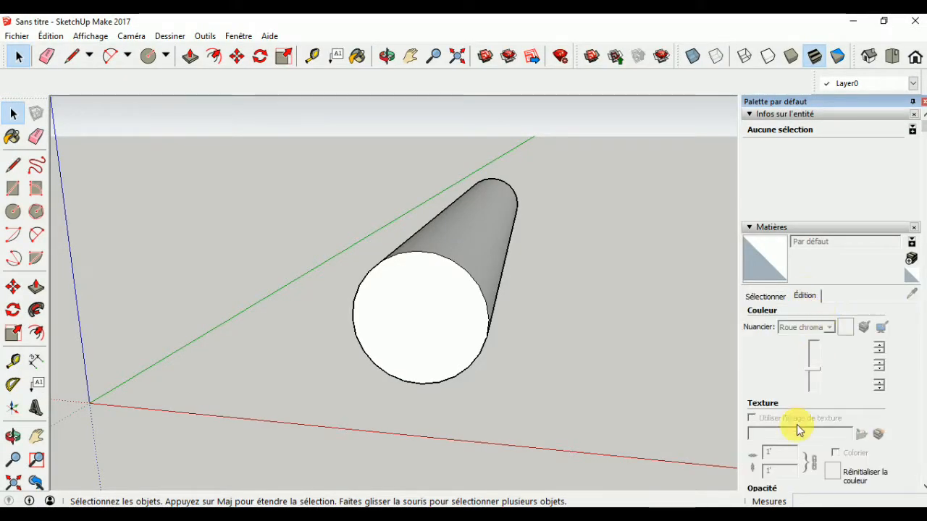
pyautogui.scroll(-2, 858, 406)
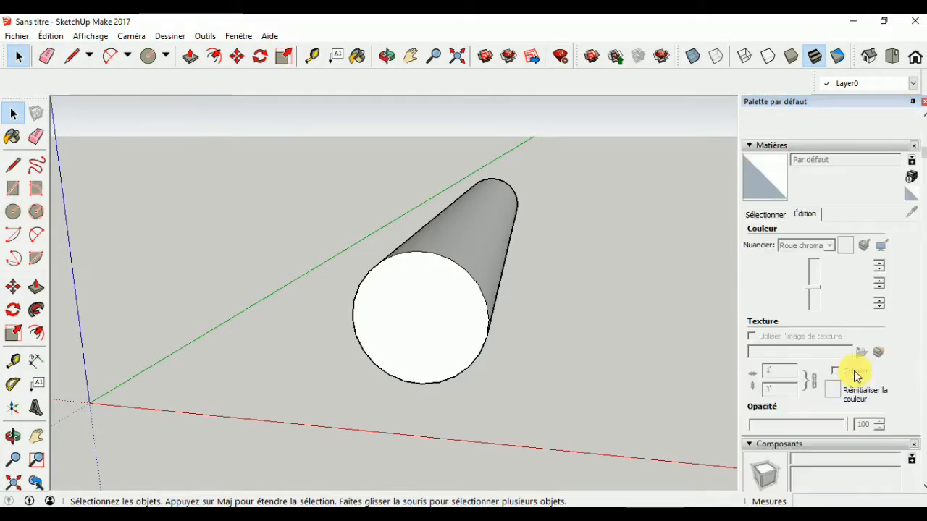
pyautogui.click(911, 176)
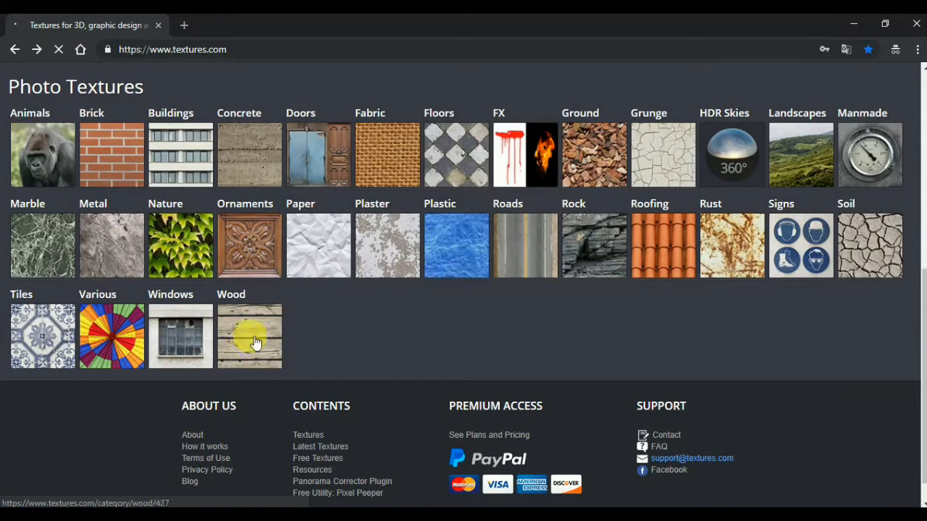
# Step: Switch to the Textures.com site and open the Tree Bark subcategory under Wood
pyautogui.click(249, 336)
pyautogui.scroll(-14, 255, 342)
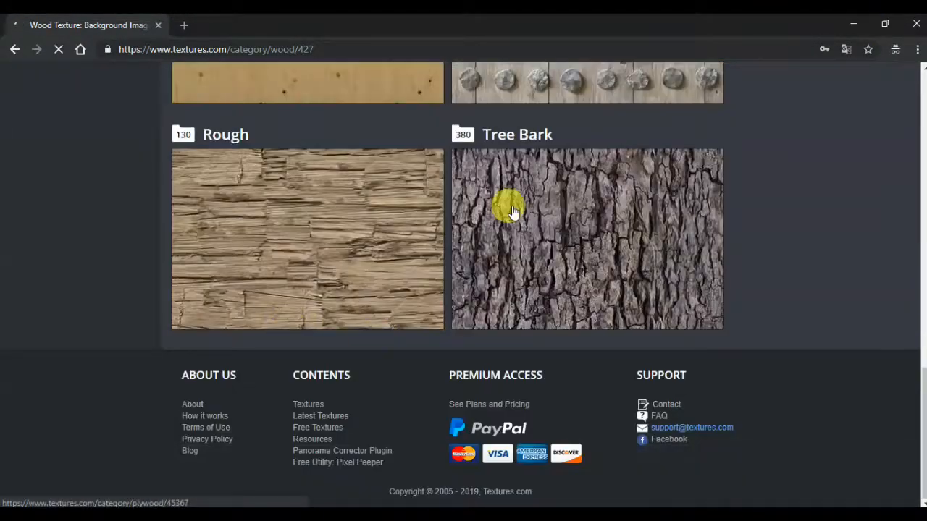
pyautogui.click(511, 210)
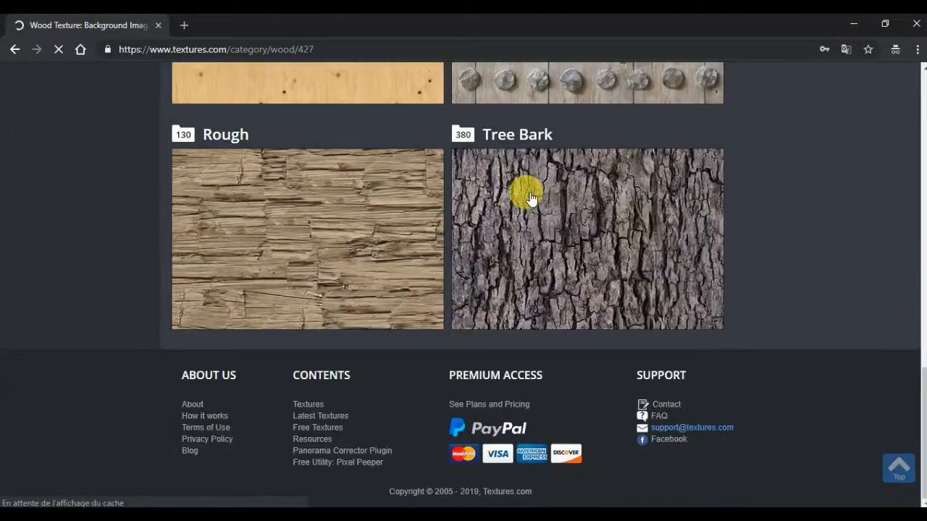
# Step: Look through the tree bark subcategories, enter Deciduous and open the BarkDecidious0215 texture page
pyautogui.scroll(-2, 529, 196)
pyautogui.scroll(-2, 517, 206)
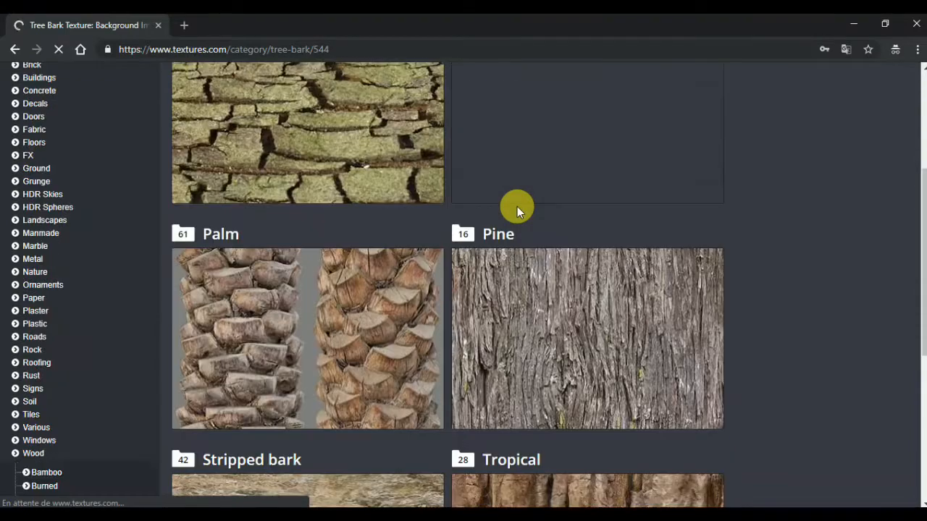
pyautogui.scroll(-3, 517, 208)
pyautogui.scroll(5, 519, 211)
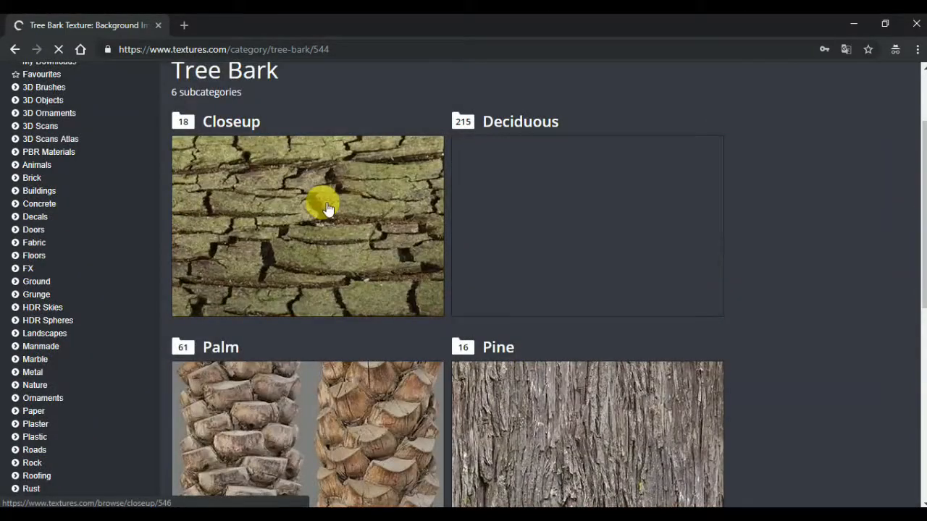
pyautogui.click(563, 247)
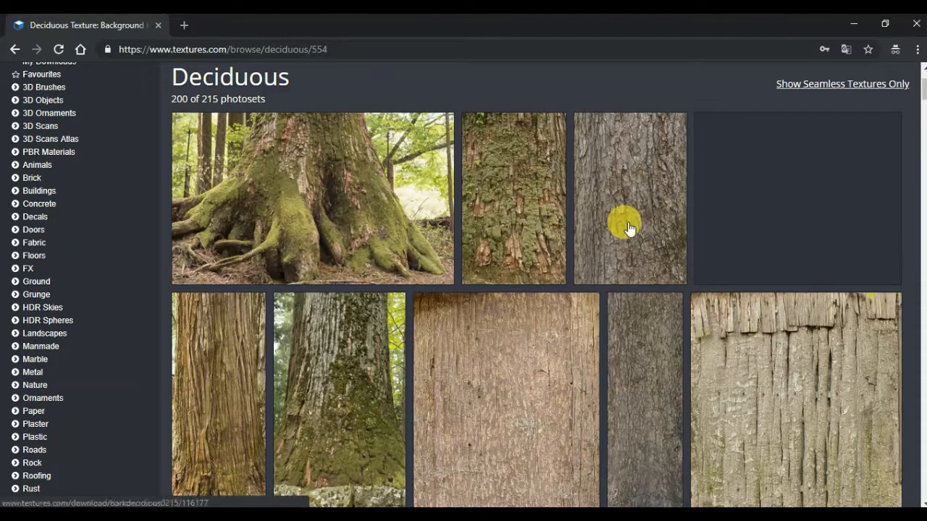
pyautogui.click(623, 224)
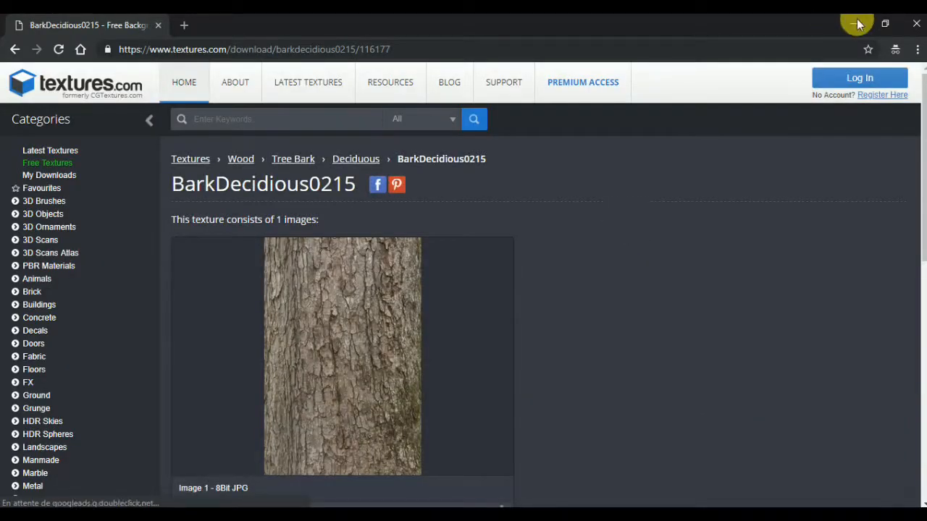
# Step: Return to SketchUp and create the material Matière1 with the TexturesCom_BarkDecidious0194_1 seamless image as its texture
pyautogui.click(855, 23)
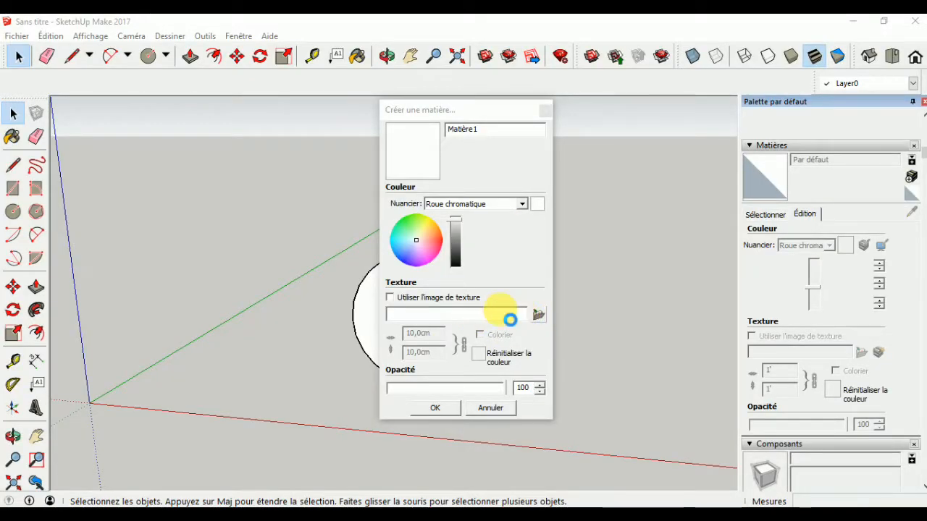
pyautogui.doubleClick(429, 158)
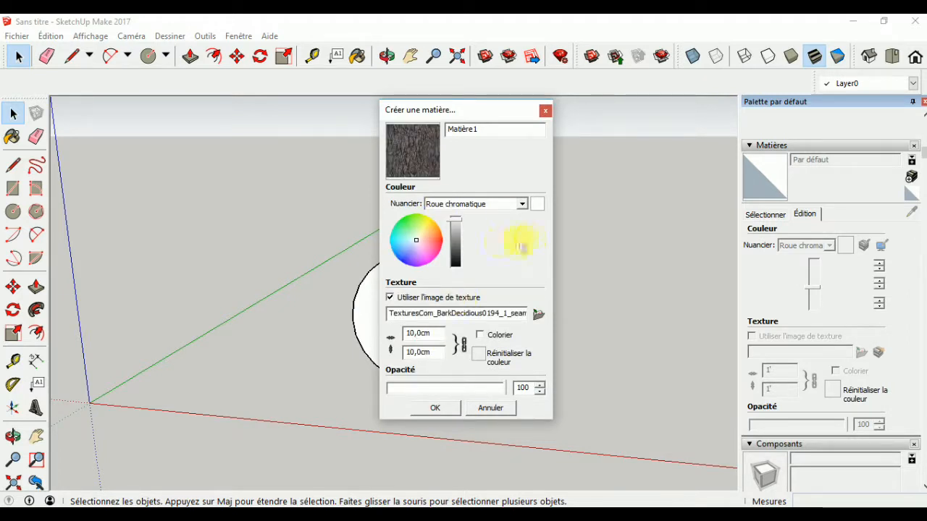
pyautogui.click(434, 409)
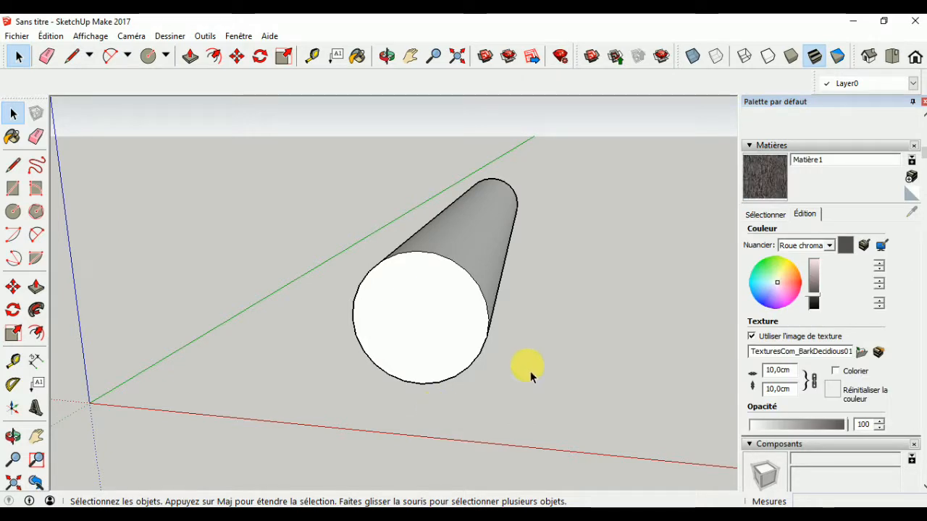
# Step: Paint the cylinder's side surface with the bark material Matière1 and inspect the texture up close
pyautogui.click(13, 137)
pyautogui.click(495, 260)
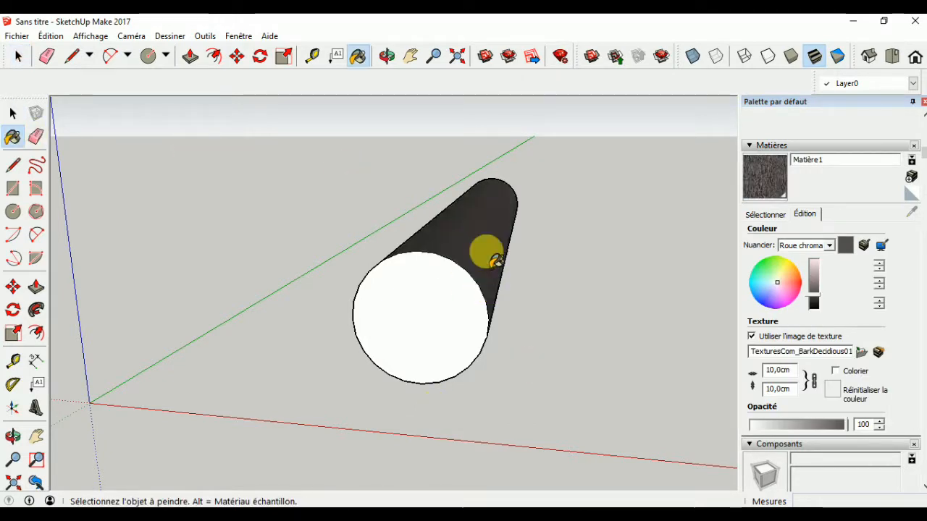
pyautogui.moveTo(577, 302); pyautogui.dragTo(457, 348, button='middle')
pyautogui.scroll(10, 486, 311)
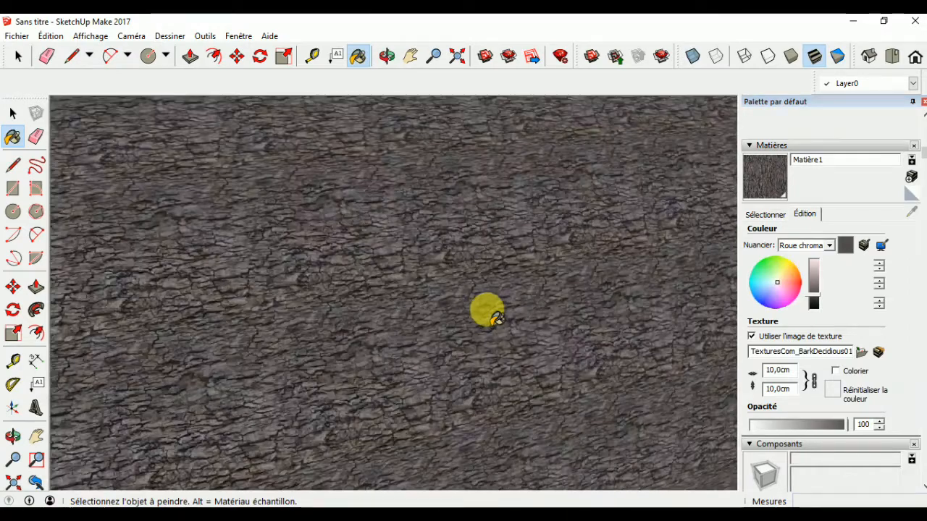
pyautogui.scroll(-10, 486, 311)
pyautogui.moveTo(267, 327); pyautogui.dragTo(499, 304, button='middle')
pyautogui.moveTo(604, 317)
pyautogui.mouseDown(button='middle')
pyautogui.moveTo(300, 326)
pyautogui.moveTo(321, 331)
pyautogui.moveTo(345, 360)
pyautogui.mouseUp(button='middle')
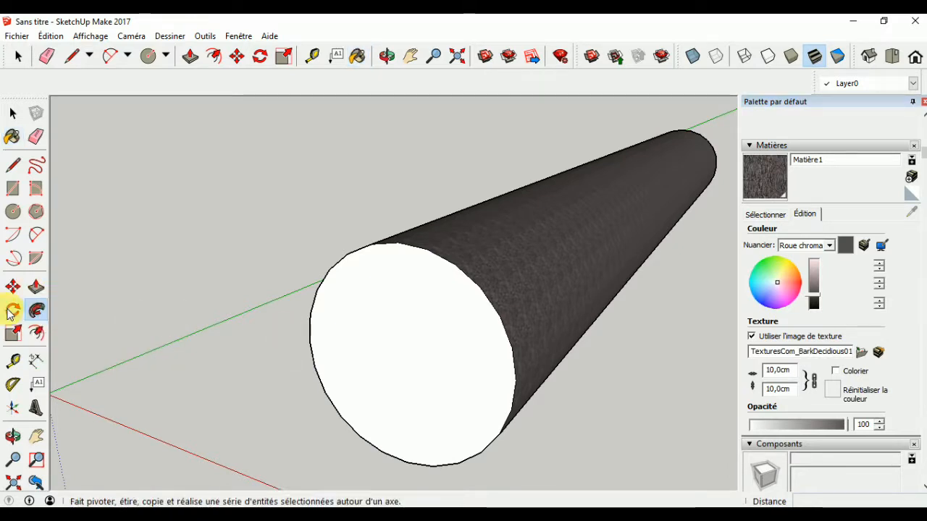
# Step: Offset the cylinder's front end face inward twice to form two thin concentric rings
pyautogui.click(35, 333)
pyautogui.click(405, 365)
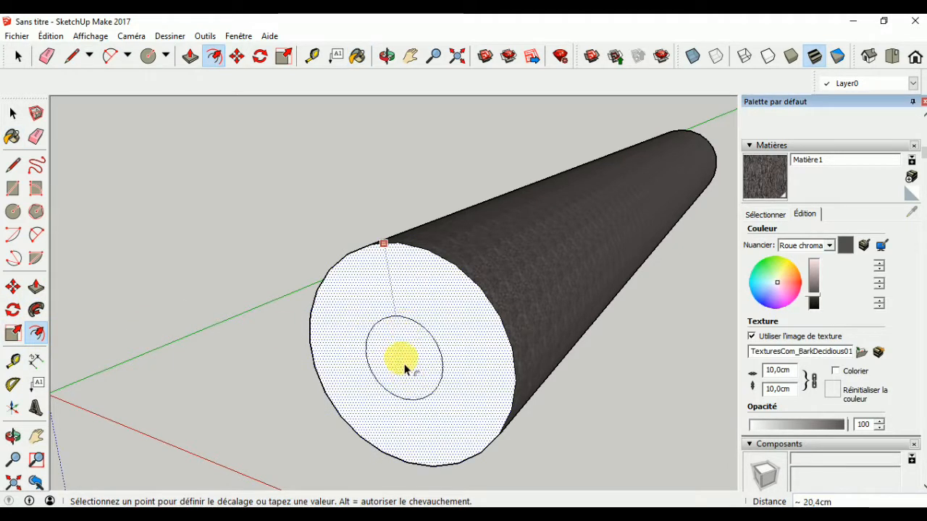
pyautogui.click(400, 262)
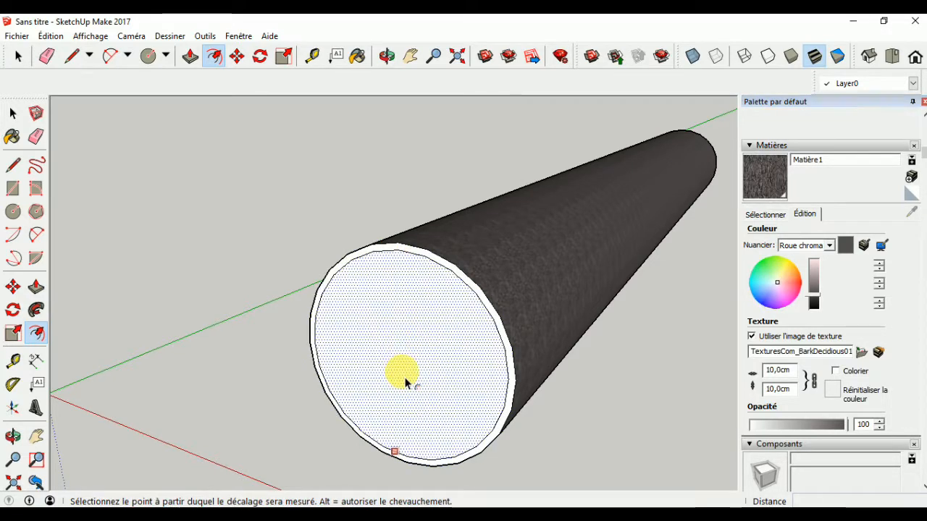
pyautogui.click(405, 383)
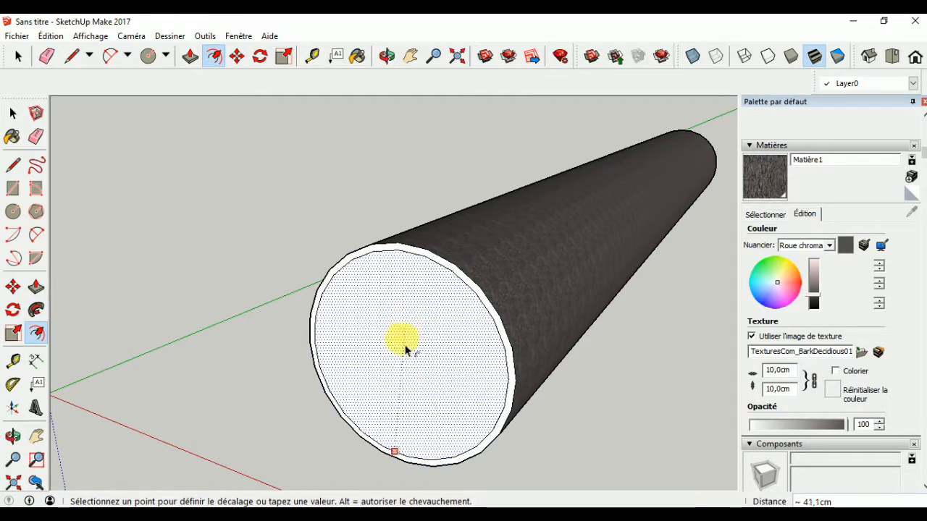
pyautogui.click(391, 447)
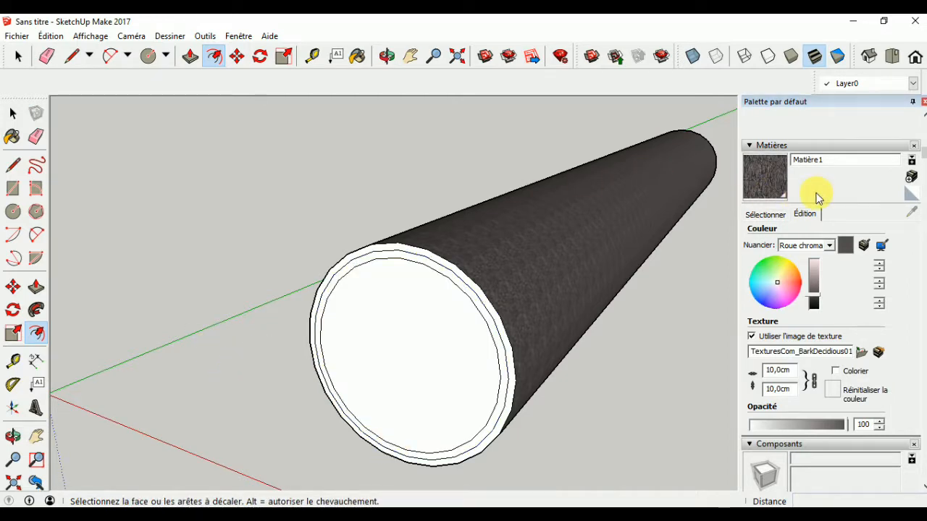
# Step: Paint the outer ring of the end face with the Bois material Planche en bois à aspect liège
pyautogui.click(762, 216)
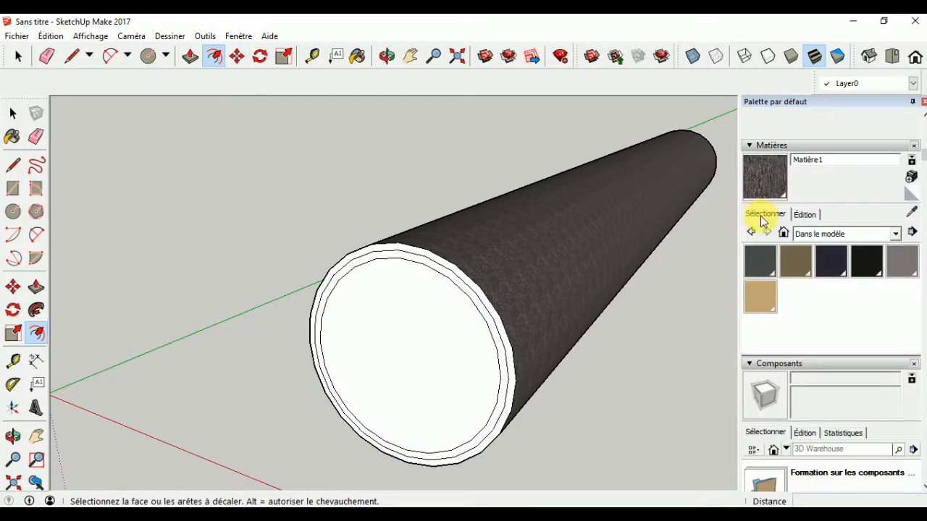
pyautogui.click(835, 236)
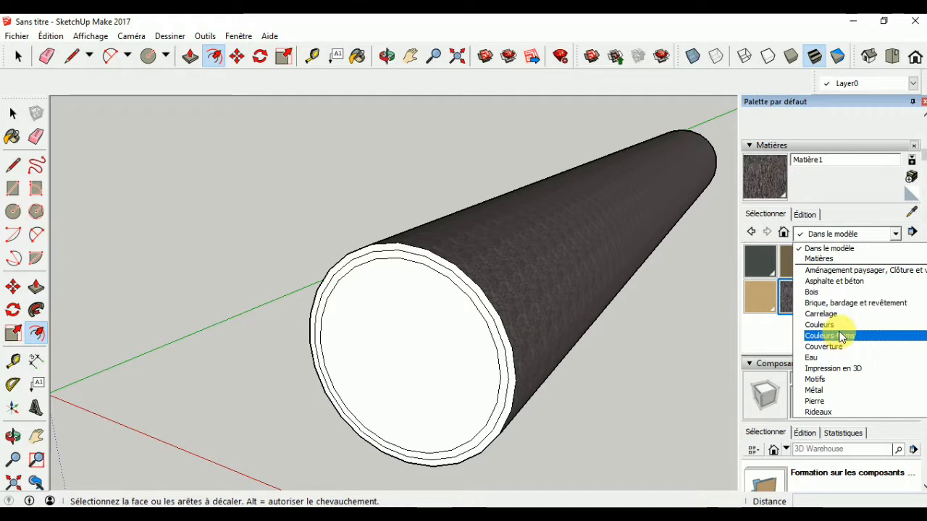
pyautogui.click(831, 292)
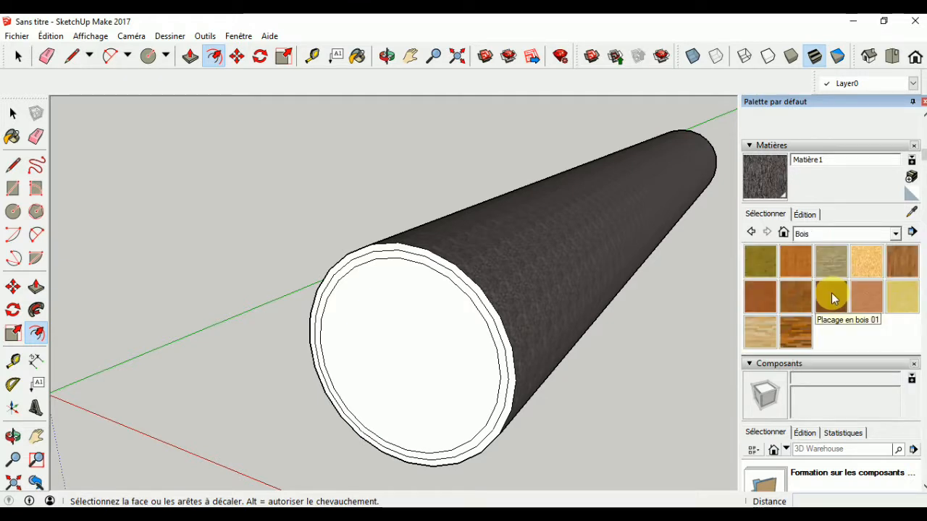
pyautogui.click(907, 308)
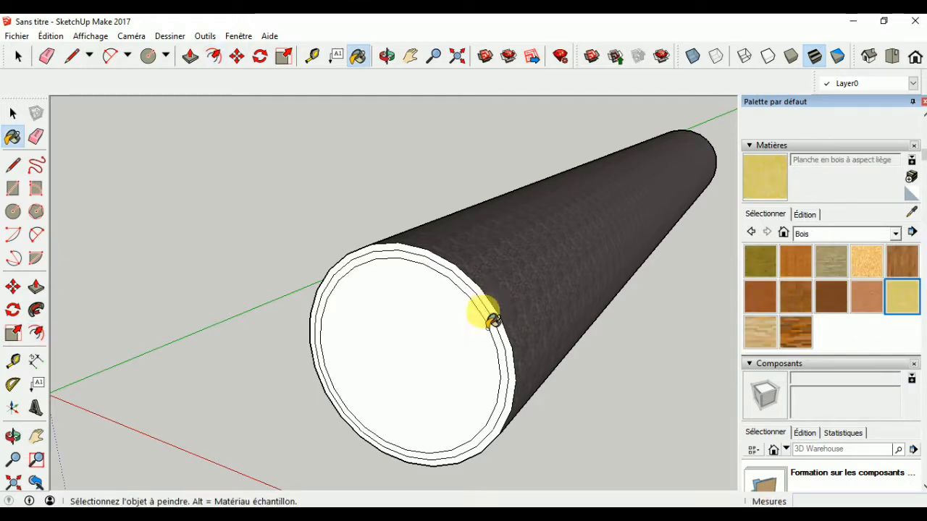
pyautogui.click(844, 235)
pyautogui.click(822, 248)
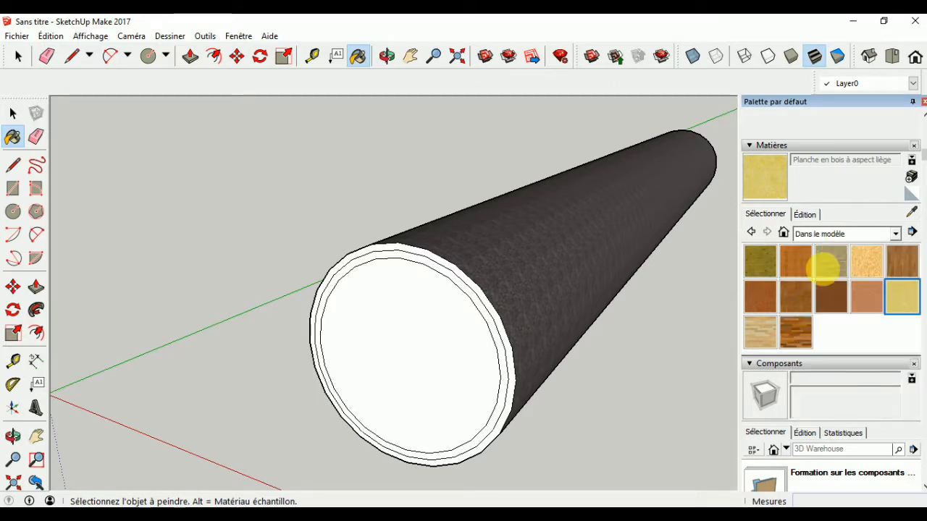
pyautogui.click(439, 265)
# Step: Repaint the outer ring of the end face with the bark material Matière1 from the model's materials
pyautogui.click(795, 297)
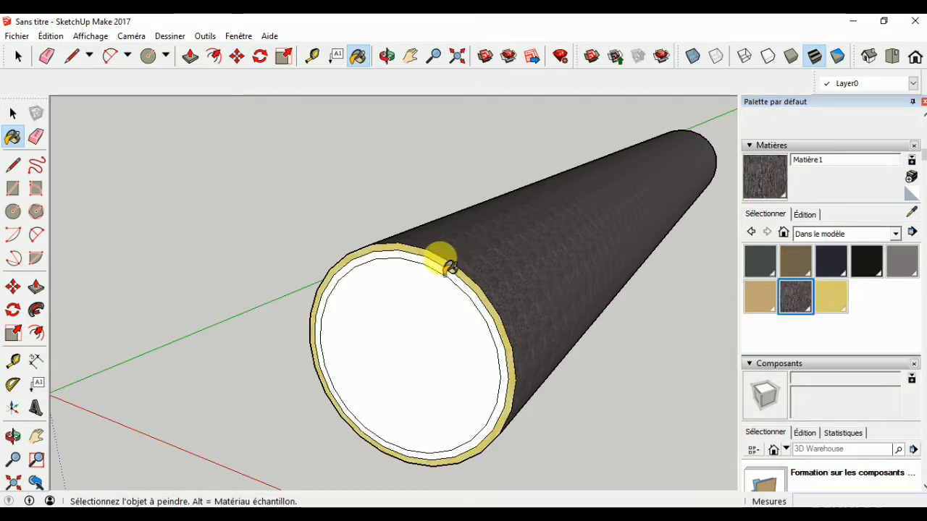
pyautogui.click(444, 268)
pyautogui.click(797, 283)
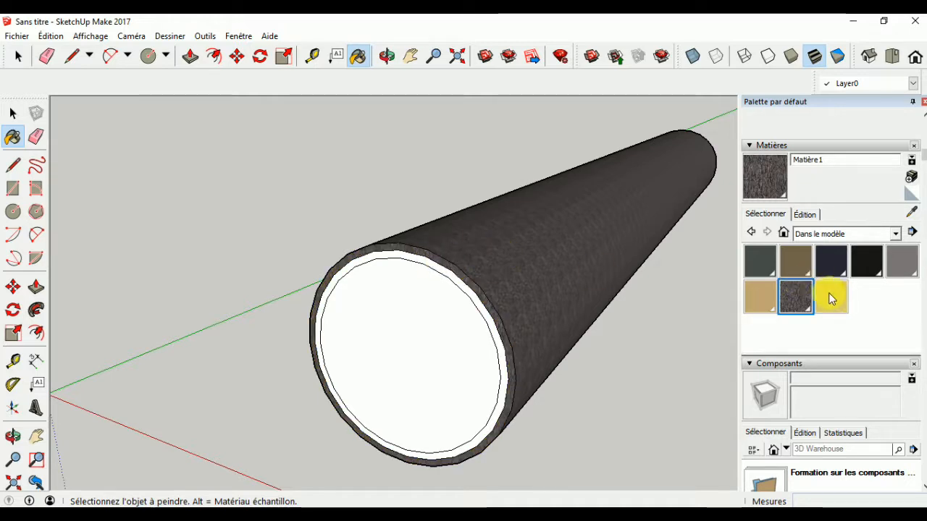
# Step: Paint the inner ring of the end face with the Bois material Planche en bois à aspect liège
pyautogui.click(852, 234)
pyautogui.click(810, 292)
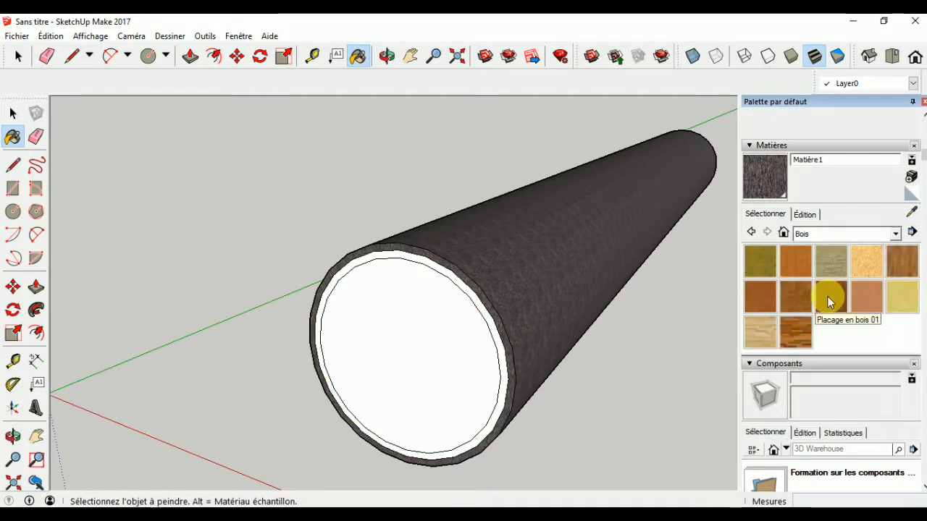
pyautogui.click(896, 297)
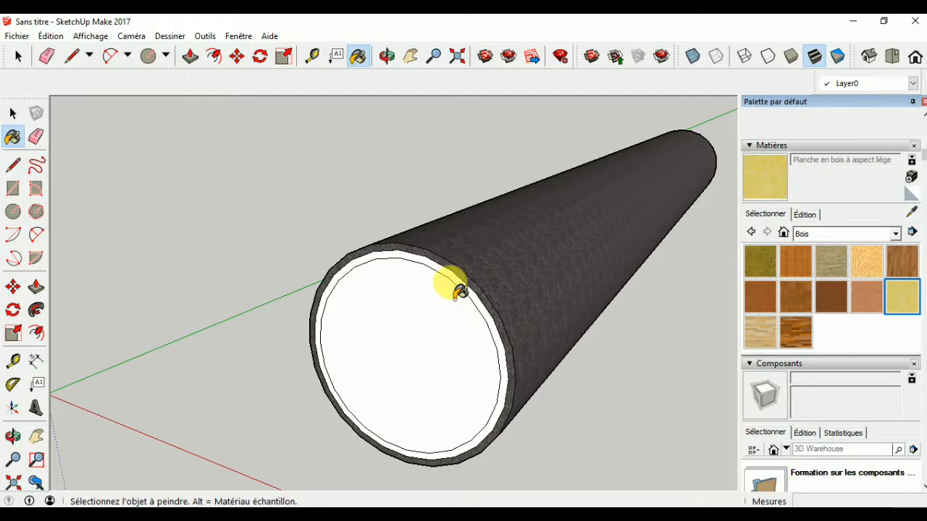
pyautogui.click(462, 273)
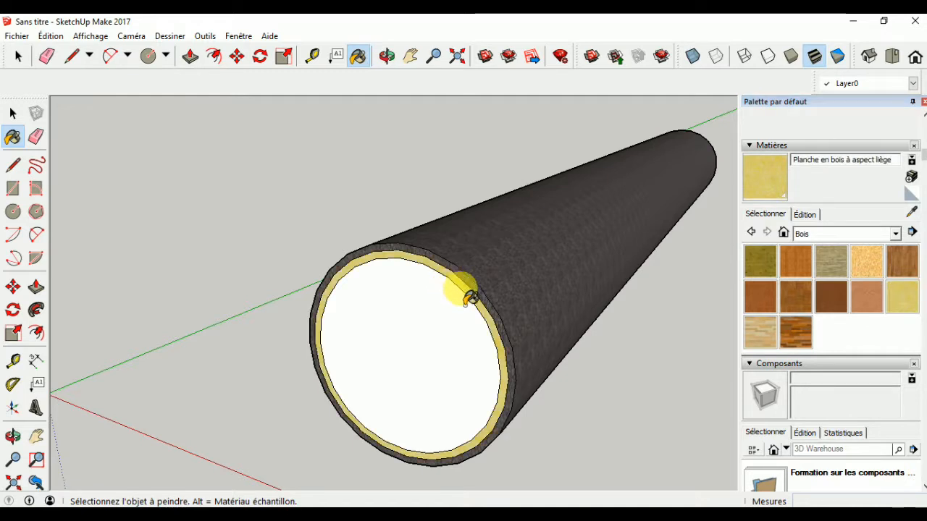
# Step: Try Parquet en bois and a striped brown wood material on the central disc of the end face
pyautogui.click(800, 289)
pyautogui.click(383, 346)
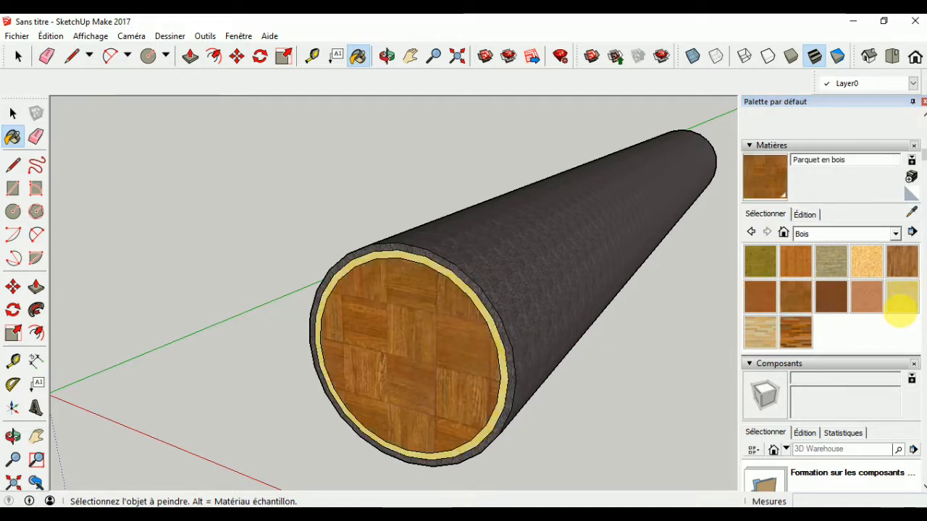
pyautogui.click(901, 260)
pyautogui.click(394, 351)
pyautogui.click(796, 297)
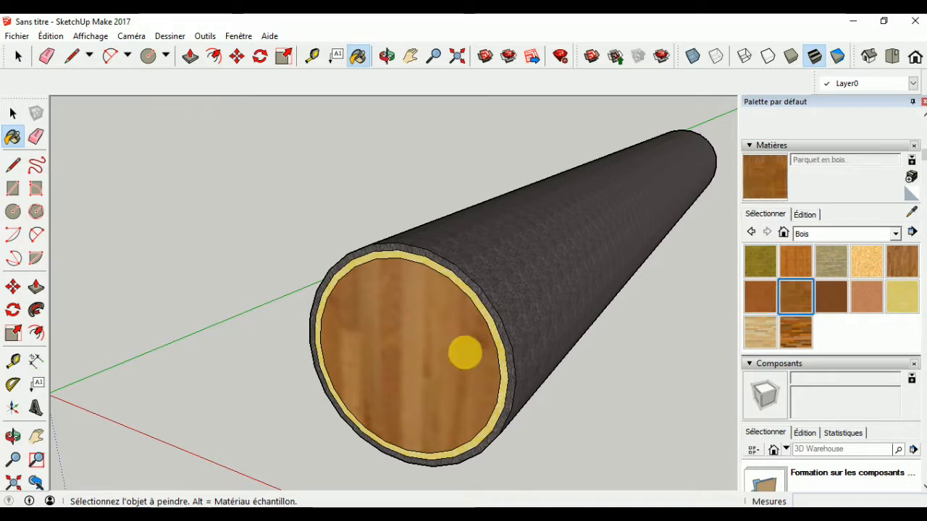
pyautogui.click(465, 353)
# Step: Paint the central disc of the end face with the Bois material Cerisier original
pyautogui.click(760, 296)
pyautogui.click(475, 356)
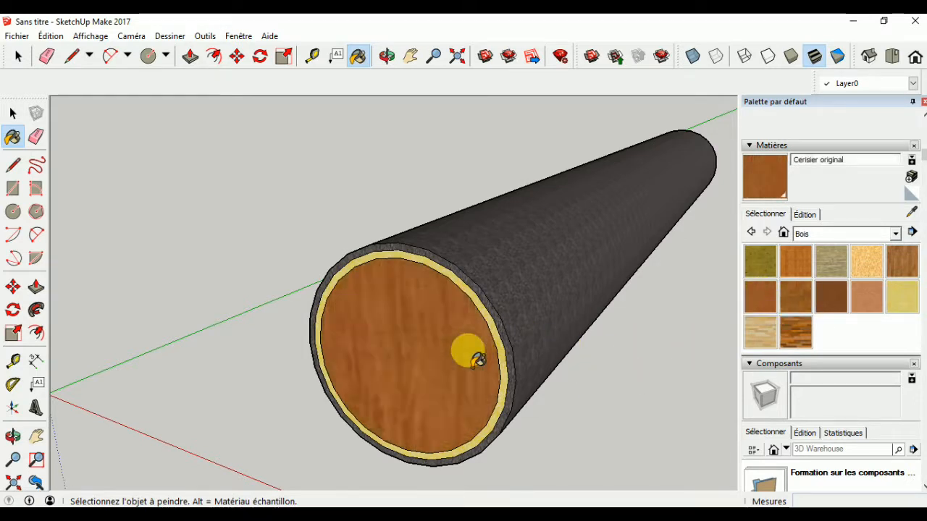
pyautogui.click(12, 113)
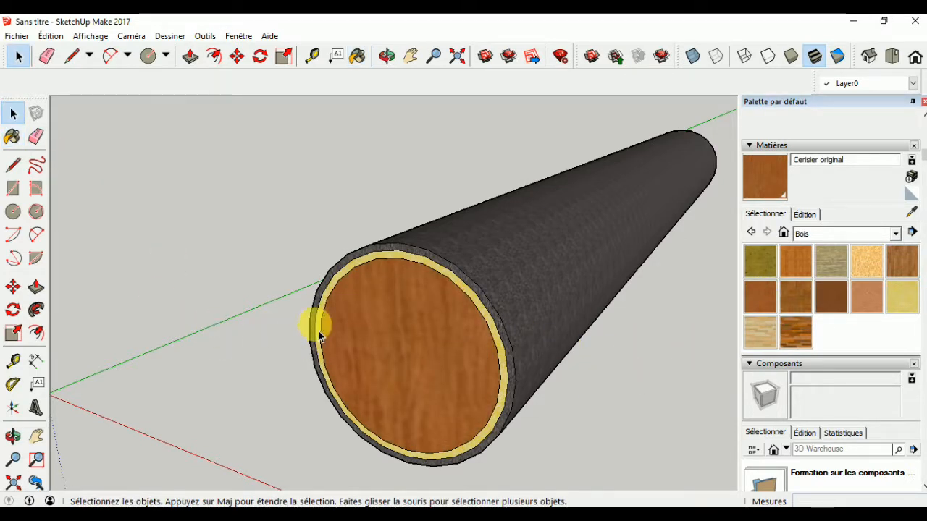
# Step: Shorten the cylinder by pushing its unpainted far end face inward about 383.5 cm with Push/Pull
pyautogui.moveTo(564, 362); pyautogui.dragTo(496, 384, button='middle')
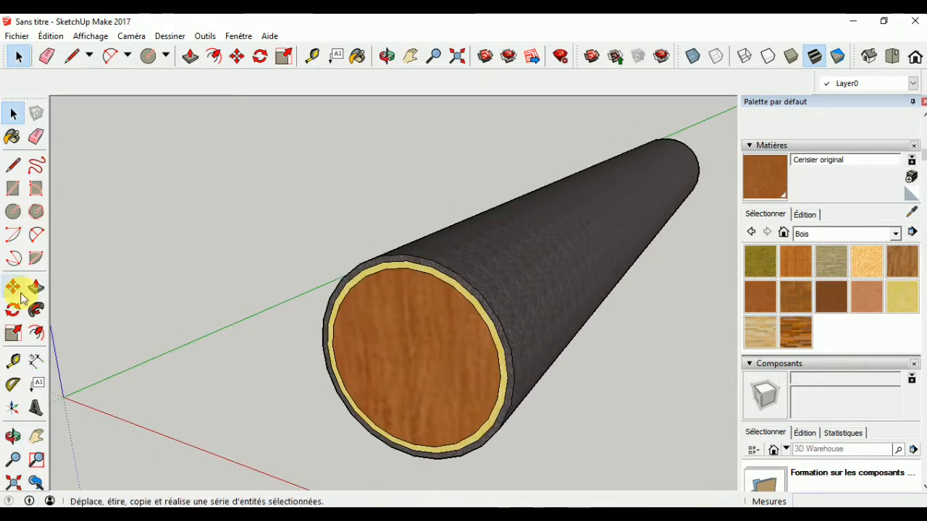
pyautogui.click(429, 374)
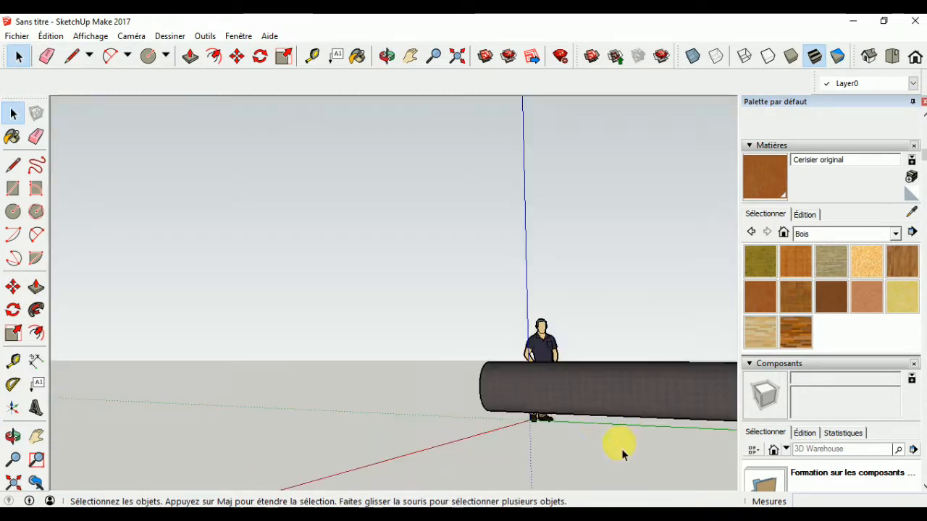
pyautogui.moveTo(622, 449); pyautogui.dragTo(613, 426, button='middle')
pyautogui.scroll(-4, 614, 426)
pyautogui.click(37, 287)
pyautogui.click(700, 388)
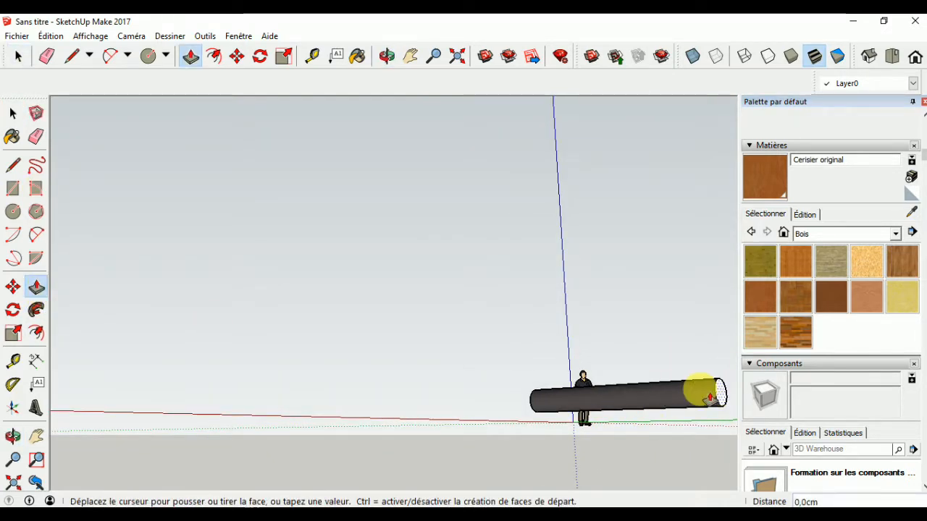
pyautogui.click(530, 402)
# Step: Frame the shortened log with its painted end in front and export the view as bois bille 2.png
pyautogui.moveTo(568, 398); pyautogui.dragTo(642, 444, button='middle')
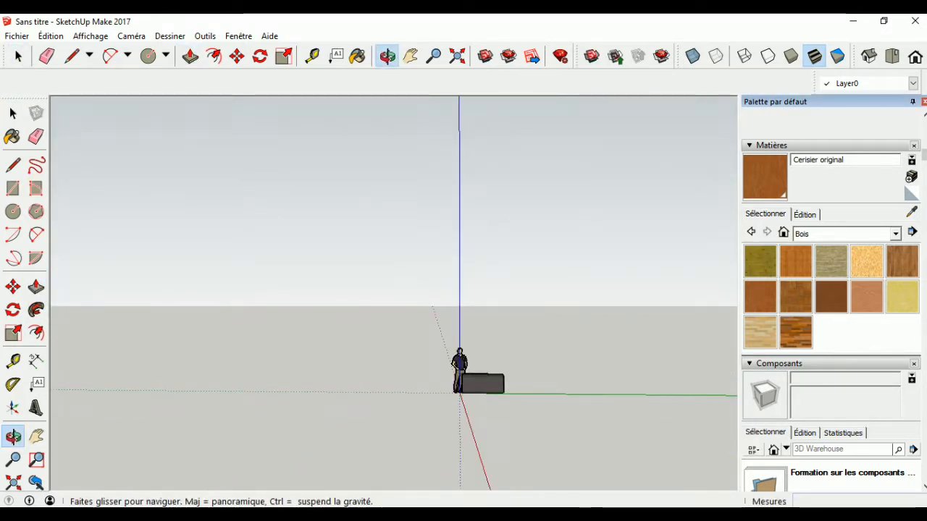
pyautogui.moveTo(302, 400); pyautogui.dragTo(442, 414, button='middle')
pyautogui.scroll(5, 354, 397)
pyautogui.moveTo(356, 428)
pyautogui.mouseDown(button='middle')
pyautogui.moveTo(348, 416)
pyautogui.moveTo(352, 447)
pyautogui.moveTo(362, 434)
pyautogui.mouseUp(button='middle')
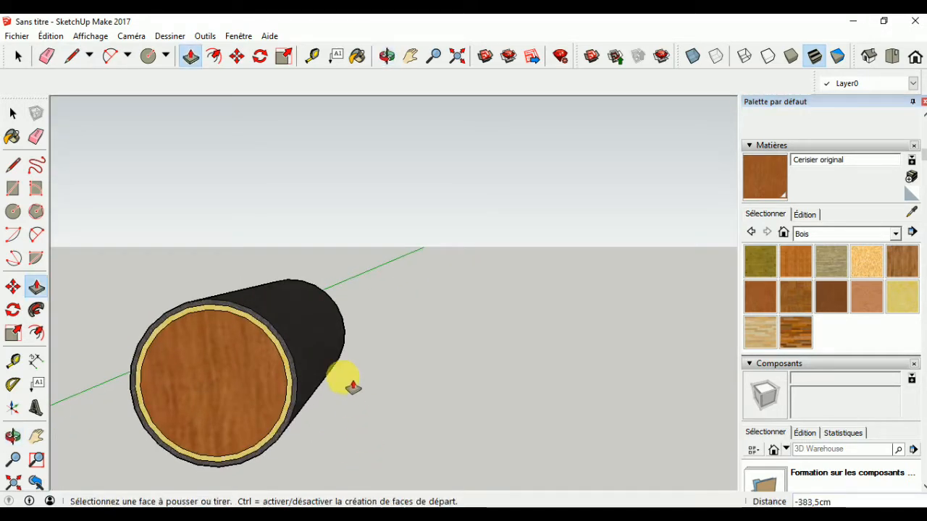
pyautogui.moveTo(341, 379); pyautogui.dragTo(370, 362, button='middle')
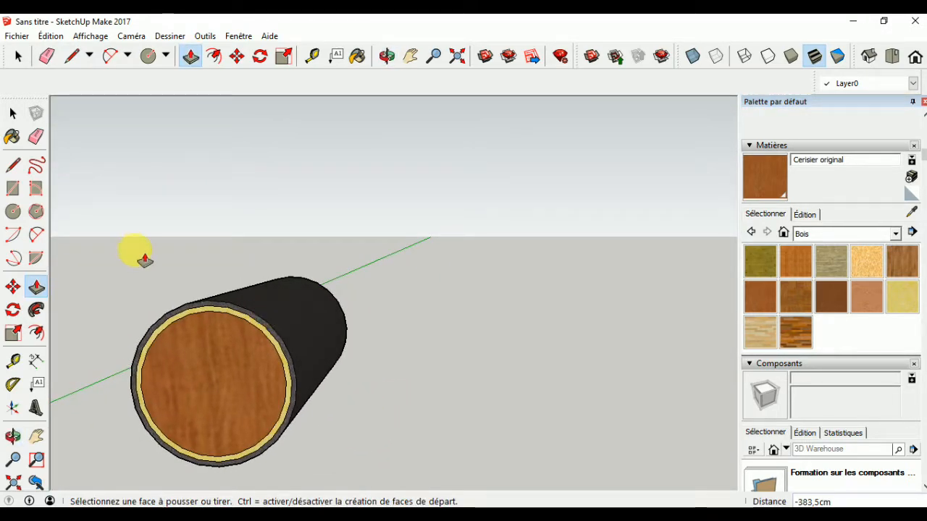
pyautogui.moveTo(136, 251); pyautogui.dragTo(132, 250, button='middle')
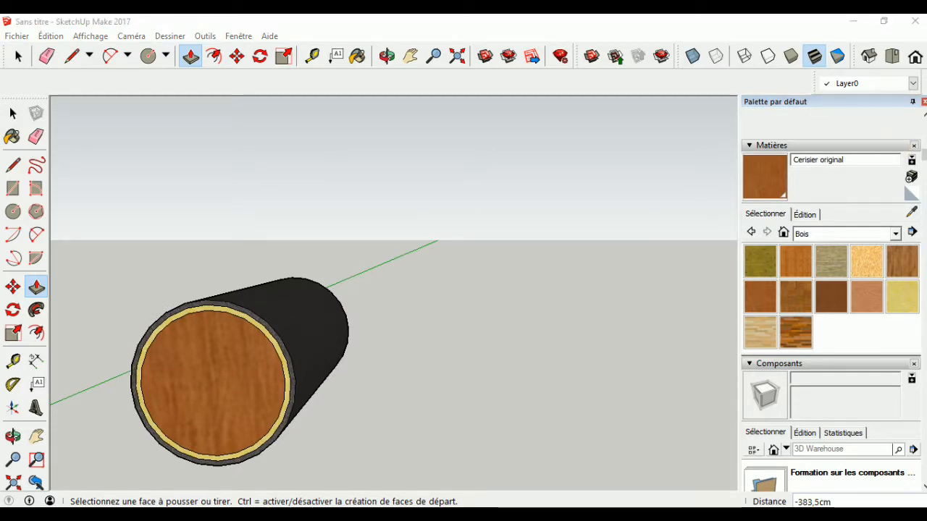
pyautogui.click(16, 35)
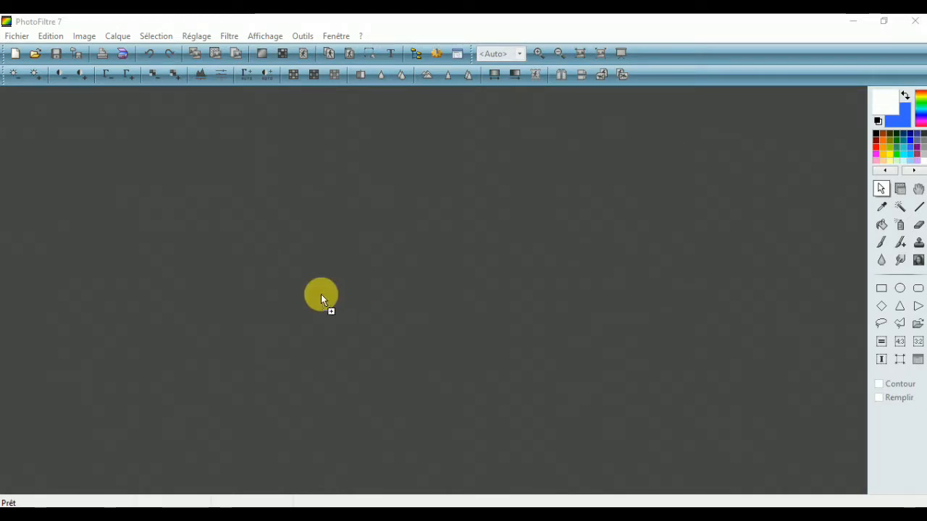
# Step: Switch to PhotoFiltre, open bois bille 2.png and crop it to a rectangle of about 409 × 362 pixels around the log
pyautogui.moveTo(321, 296); pyautogui.dragTo(321, 298)
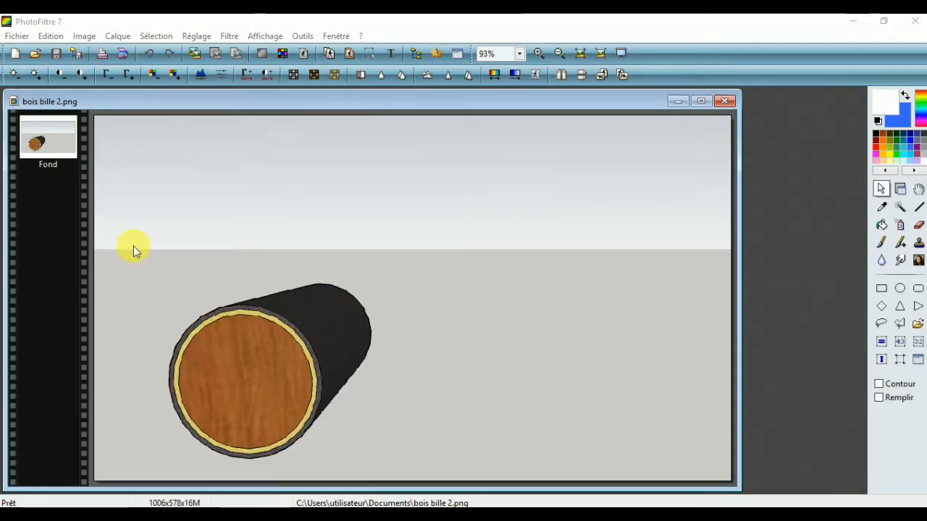
pyautogui.moveTo(133, 249); pyautogui.dragTo(413, 468)
pyautogui.moveTo(162, 261); pyautogui.dragTo(222, 320)
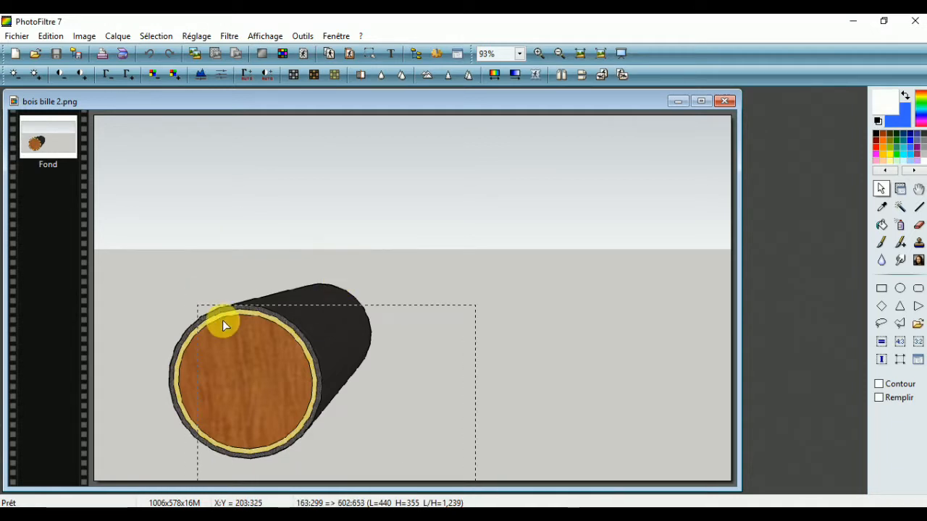
pyautogui.moveTo(145, 252); pyautogui.dragTo(344, 423)
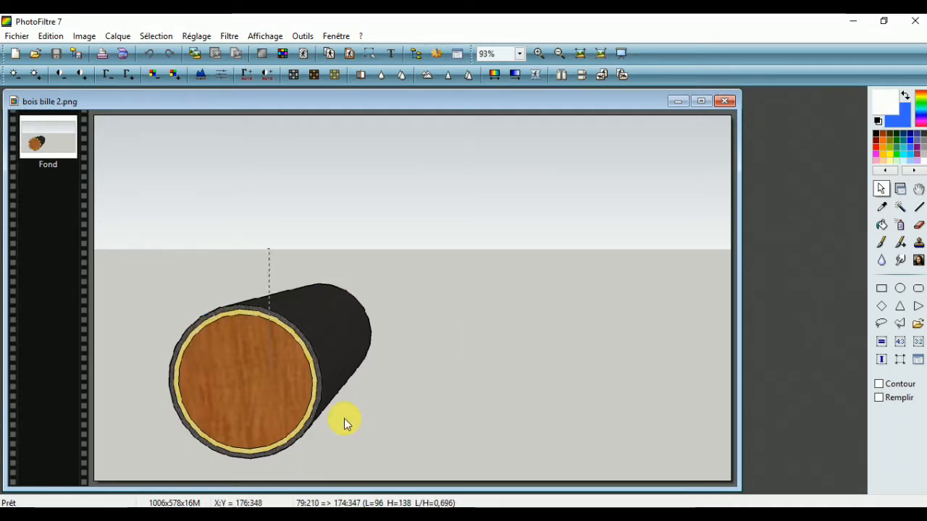
pyautogui.moveTo(403, 478); pyautogui.dragTo(403, 476)
pyautogui.rightClick(369, 201)
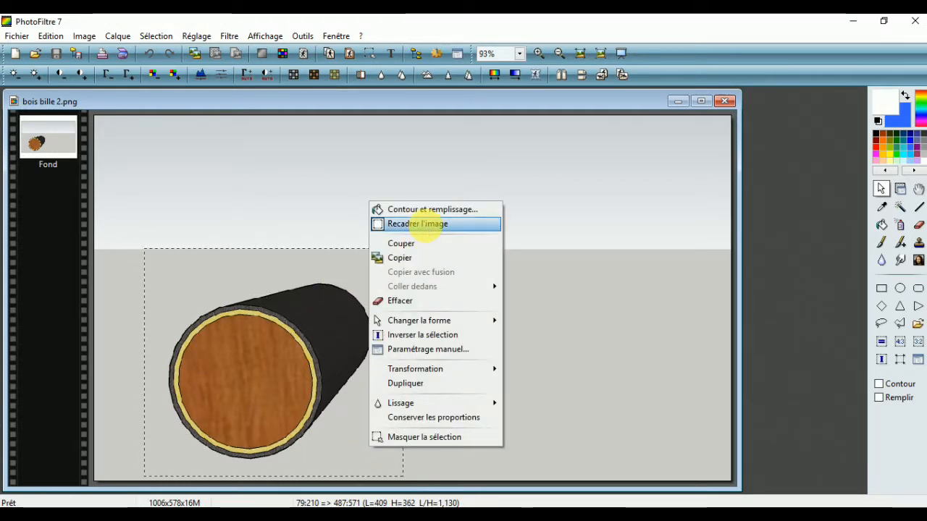
pyautogui.click(394, 222)
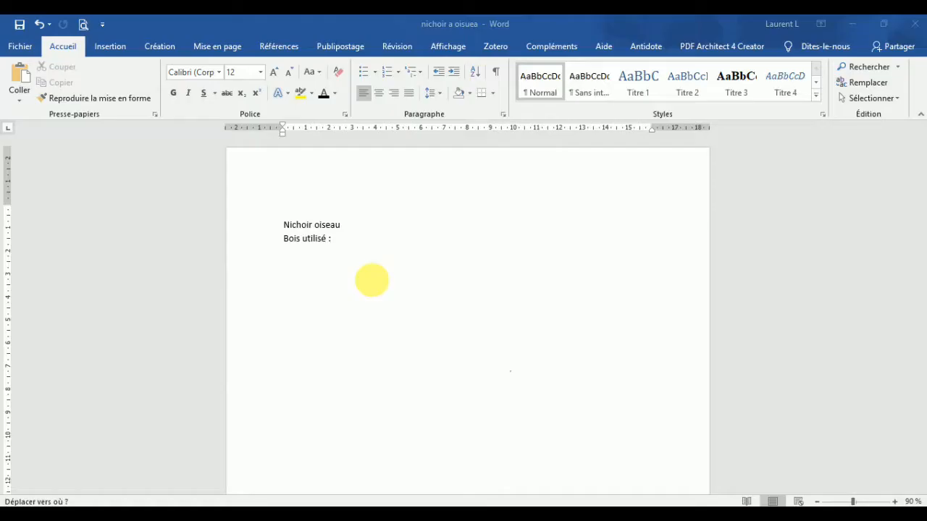
# Step: Switch to Word, insert the log image below "Bois utilisé :" and crop its empty margins to about 8.42 × 11.34 cm
pyautogui.hotkey('ctrl', 'v')
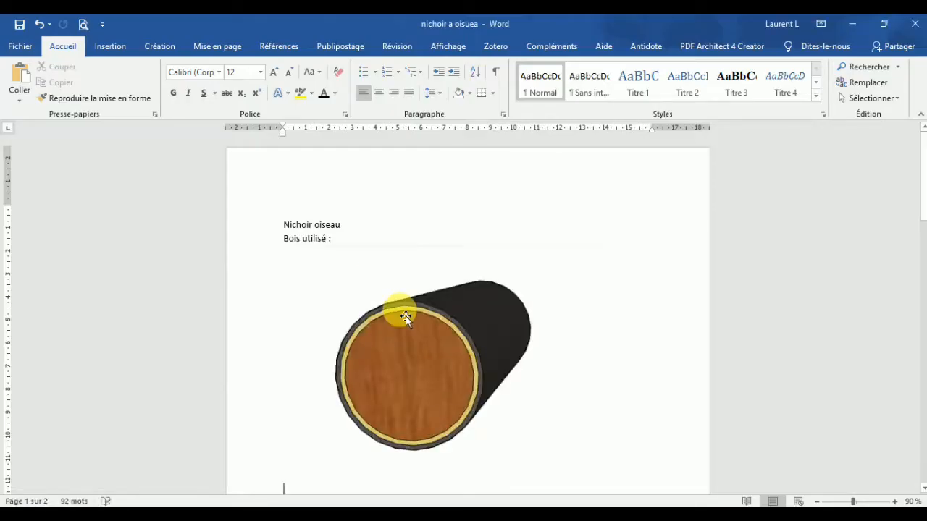
pyautogui.click(406, 316)
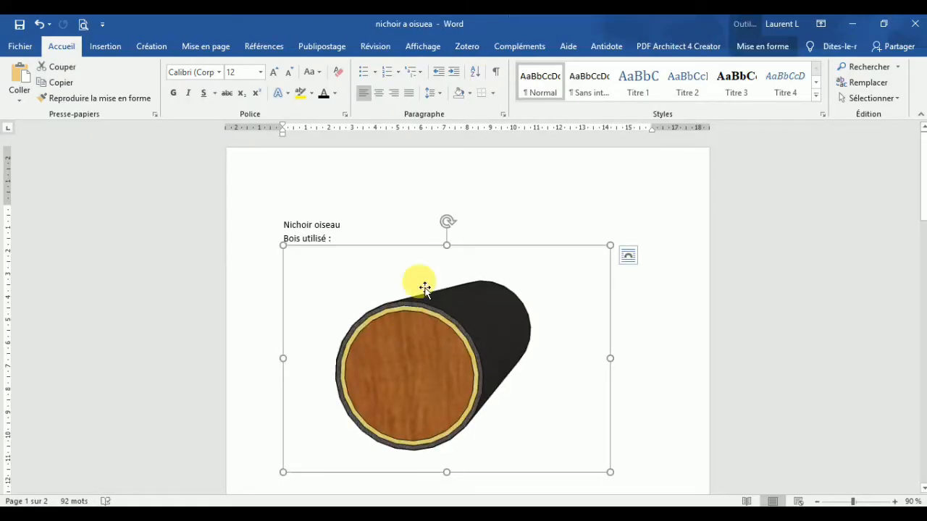
pyautogui.click(743, 46)
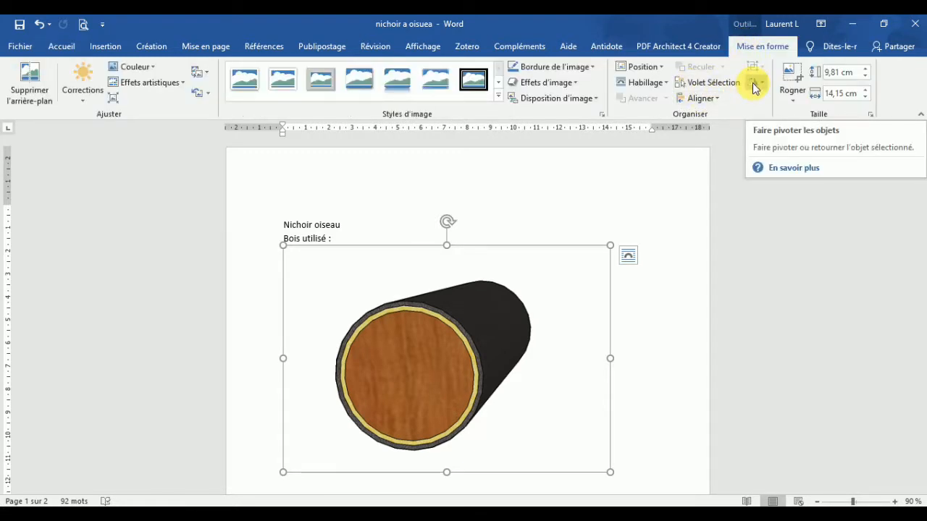
pyautogui.click(790, 76)
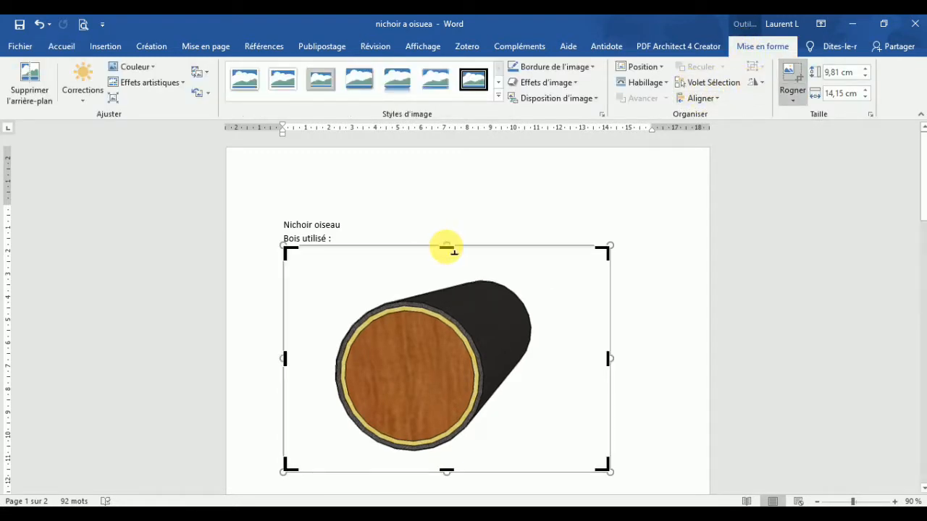
pyautogui.moveTo(447, 249); pyautogui.dragTo(444, 271)
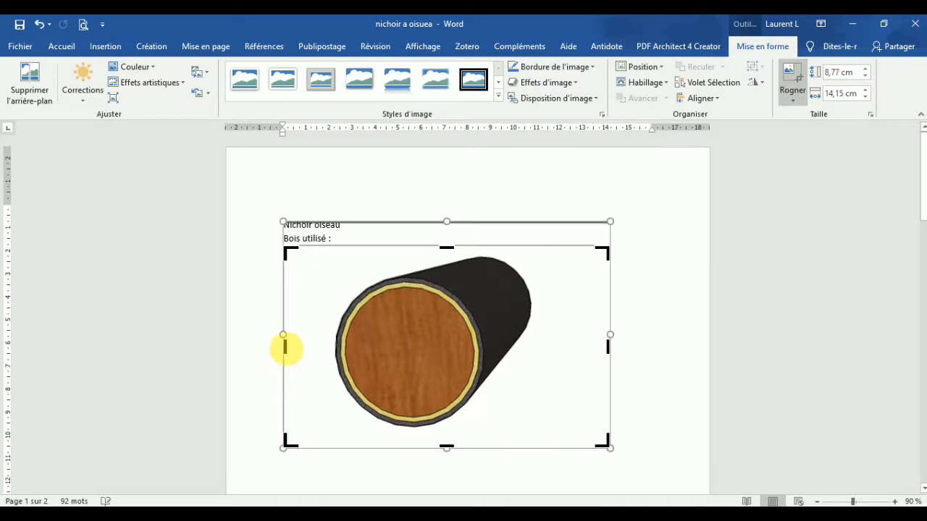
pyautogui.moveTo(285, 348); pyautogui.dragTo(317, 346)
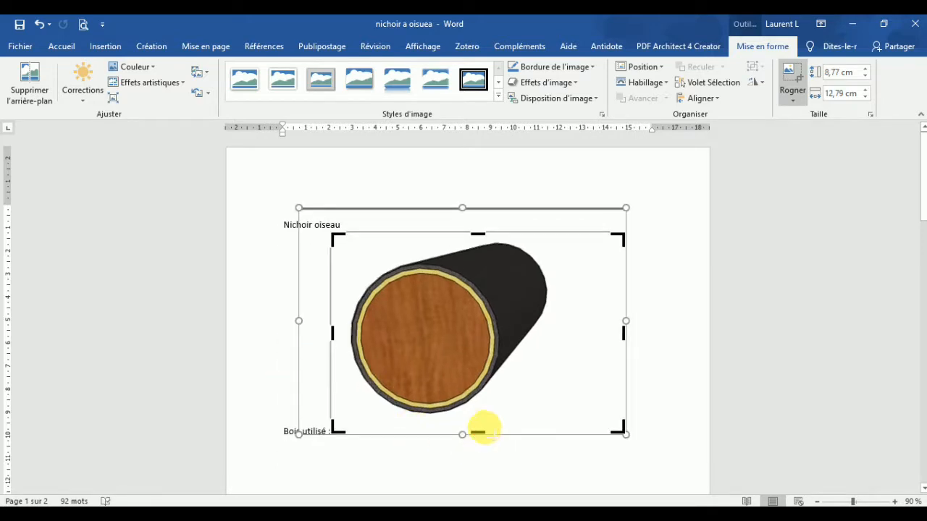
pyautogui.moveTo(478, 432); pyautogui.dragTo(478, 424)
pyautogui.moveTo(622, 330); pyautogui.dragTo(591, 330)
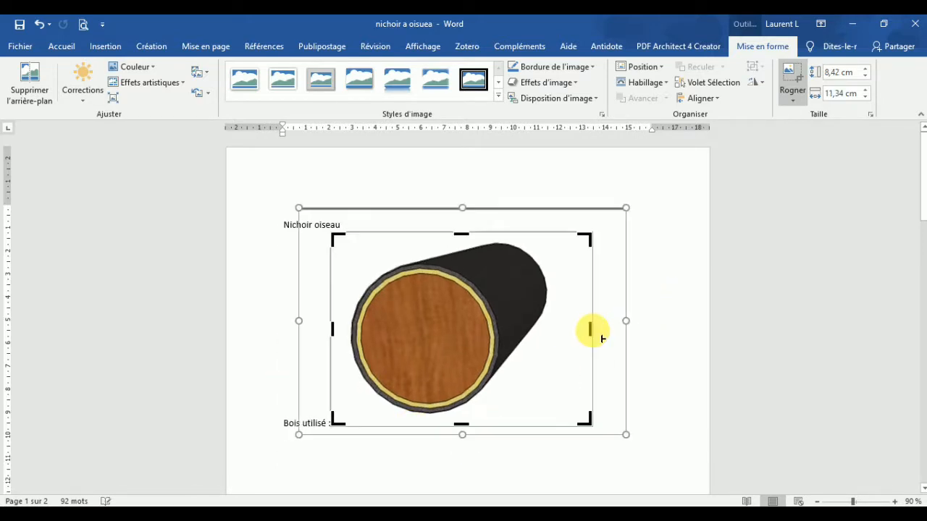
pyautogui.press('Return')
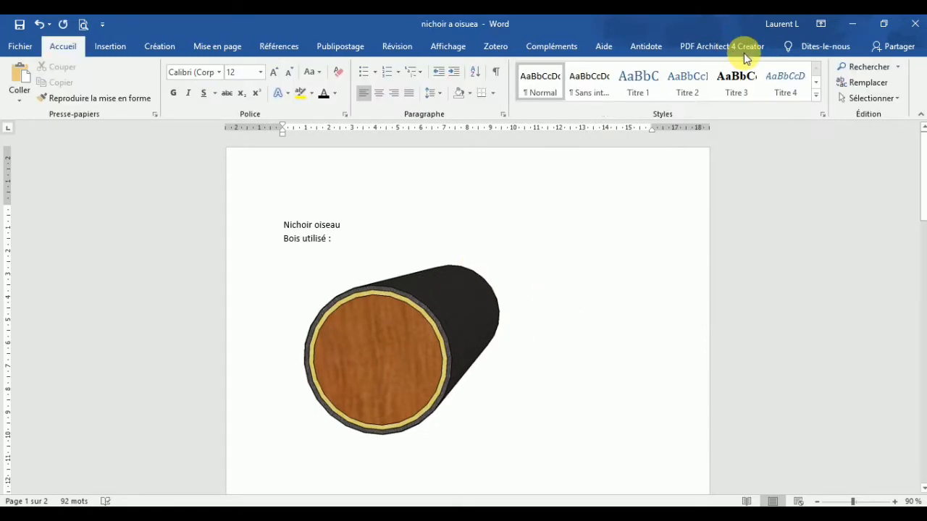
# Step: Change the log image's text wrapping to a floating layout and move it slightly up and left below "Bois utilisé :"
pyautogui.click(447, 343)
pyautogui.click(760, 46)
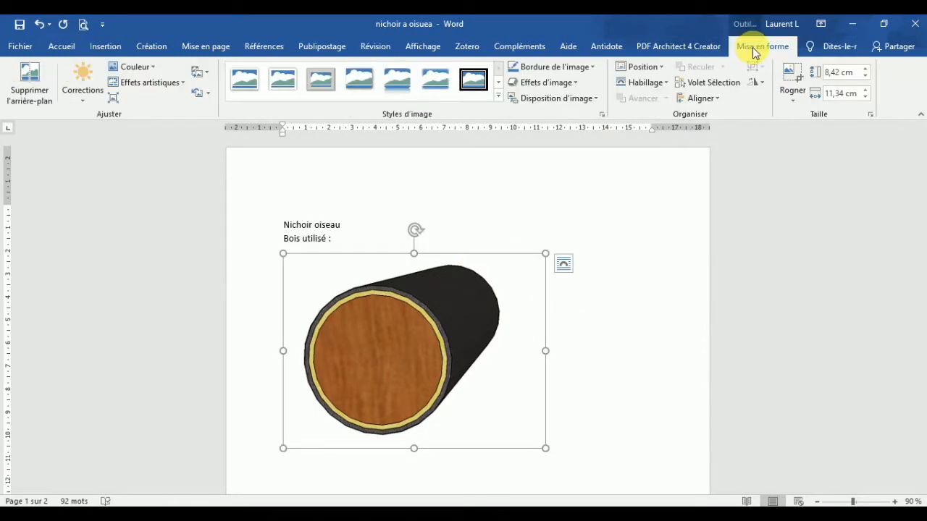
pyautogui.click(644, 81)
pyautogui.click(649, 184)
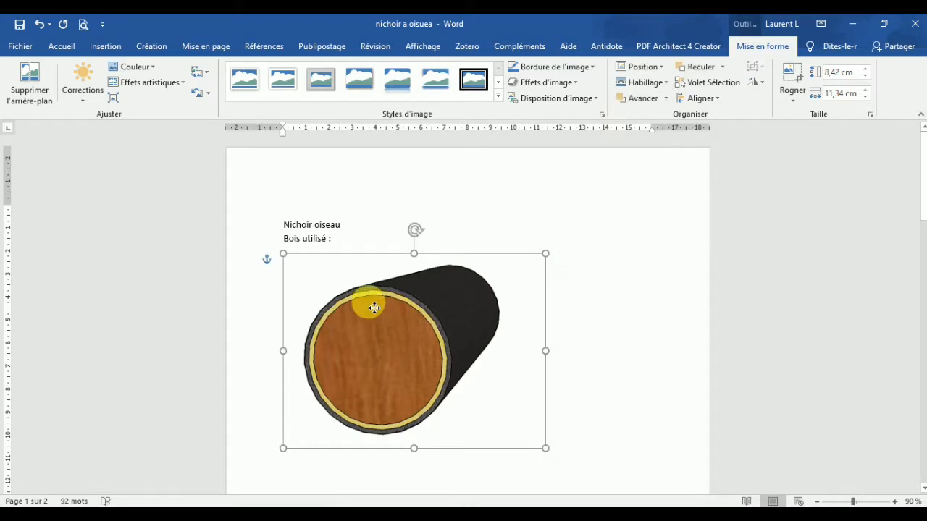
pyautogui.moveTo(369, 304); pyautogui.dragTo(362, 338)
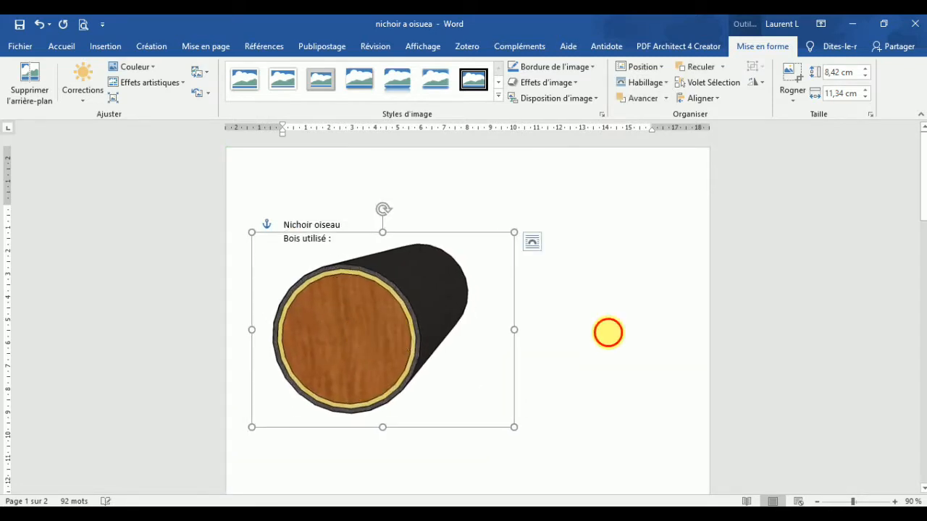
pyautogui.click(337, 311)
# Step: Draw a rectangle shape about 5.4 cm wide across the upper part of the log's end face
pyautogui.keyDown('ctrl'); pyautogui.scroll(2, 338, 311); pyautogui.keyUp('ctrl')
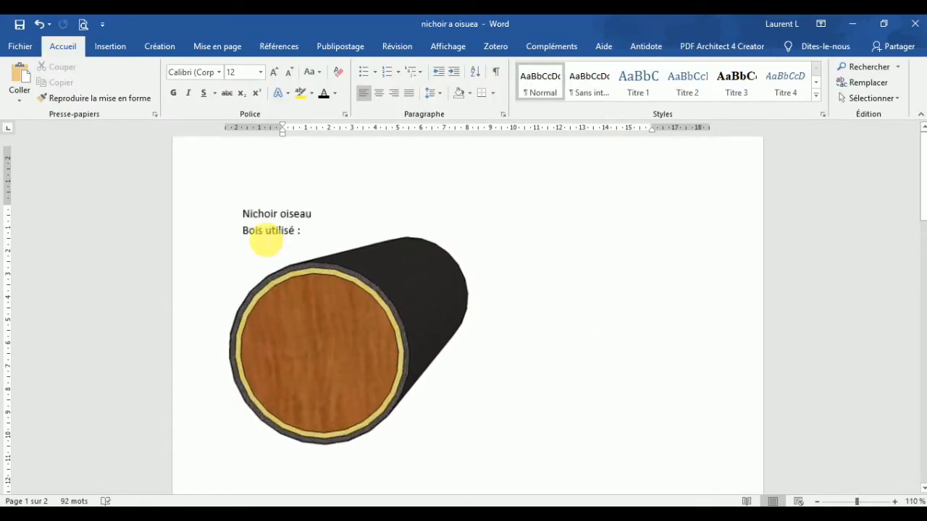
pyautogui.click(113, 48)
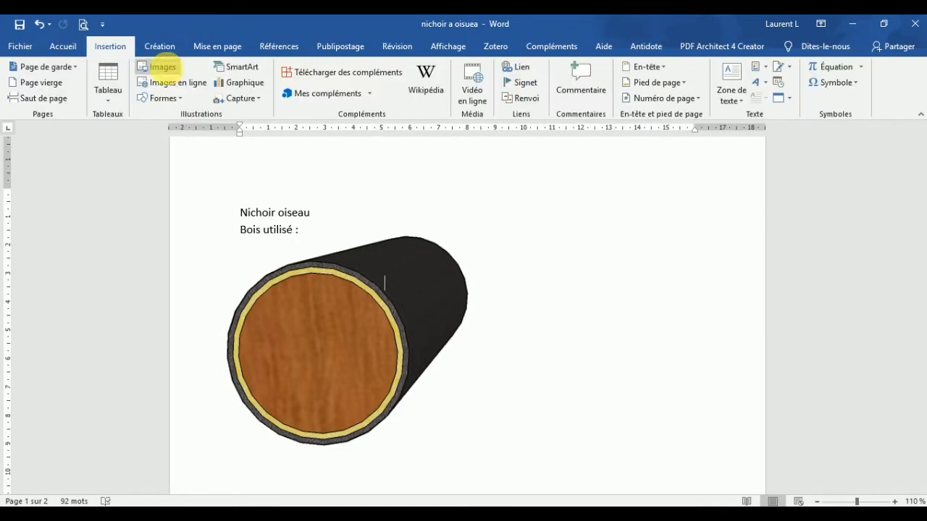
pyautogui.click(173, 98)
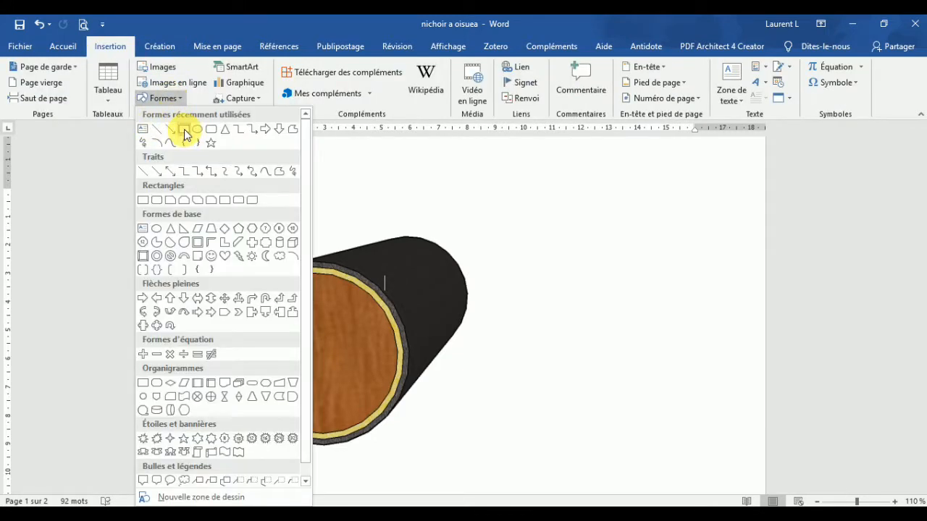
pyautogui.click(184, 129)
pyautogui.moveTo(240, 249); pyautogui.dragTo(394, 287)
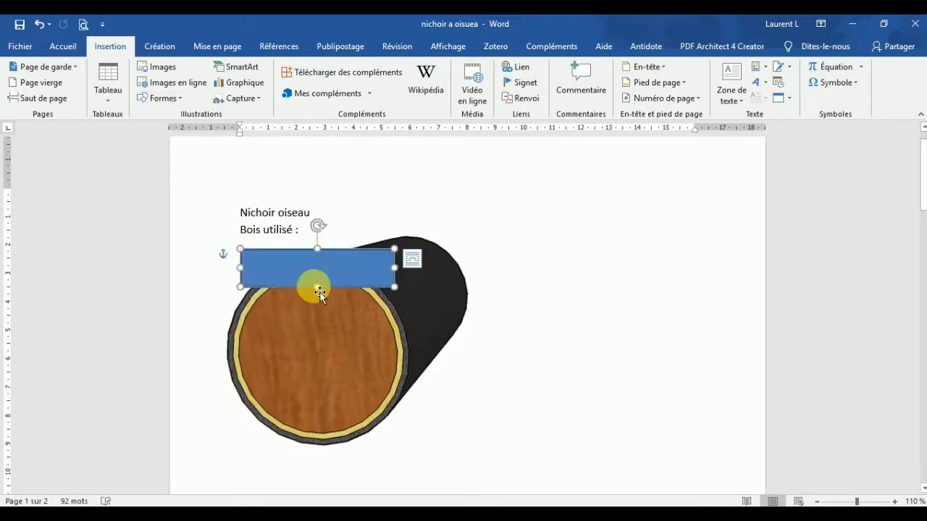
# Step: Narrow the blue rectangle over the log's end face to about 3.33 cm wide and remove its fill
pyautogui.moveTo(249, 270); pyautogui.dragTo(270, 269)
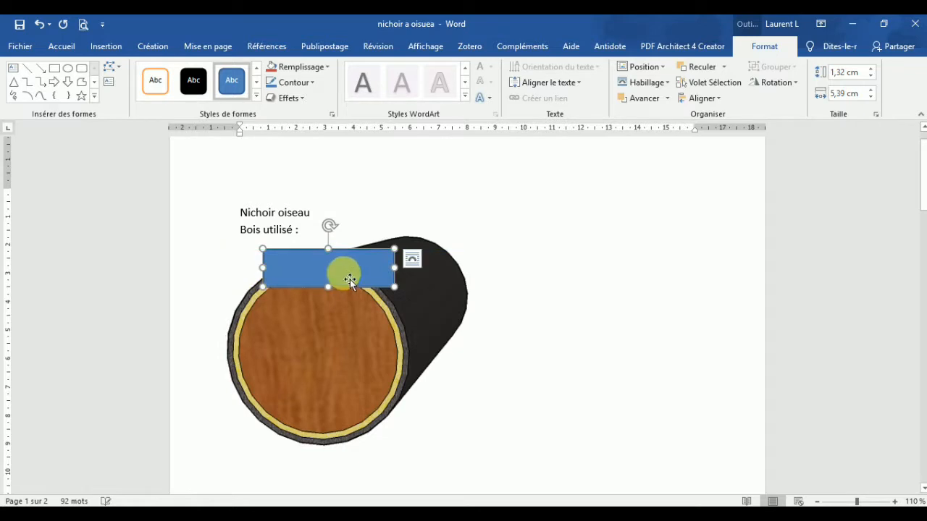
pyautogui.moveTo(362, 270); pyautogui.dragTo(358, 269)
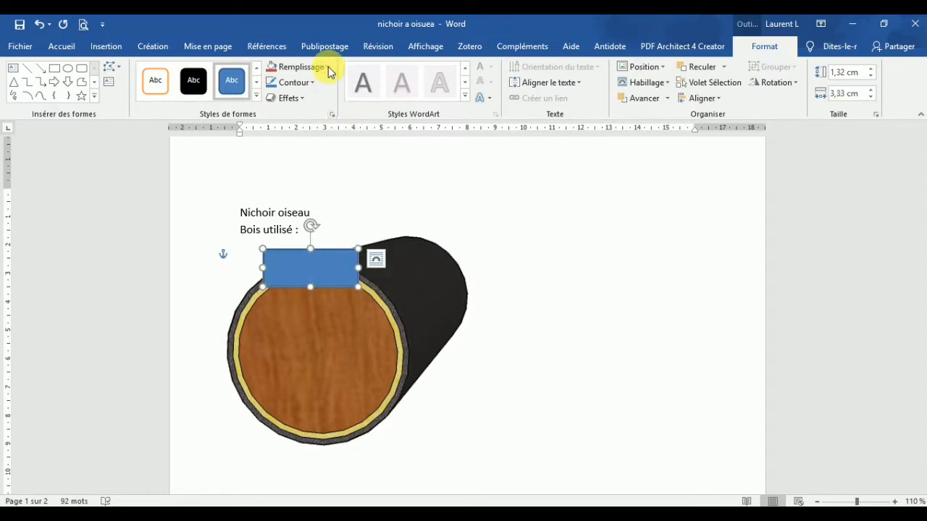
pyautogui.click(303, 66)
pyautogui.click(301, 187)
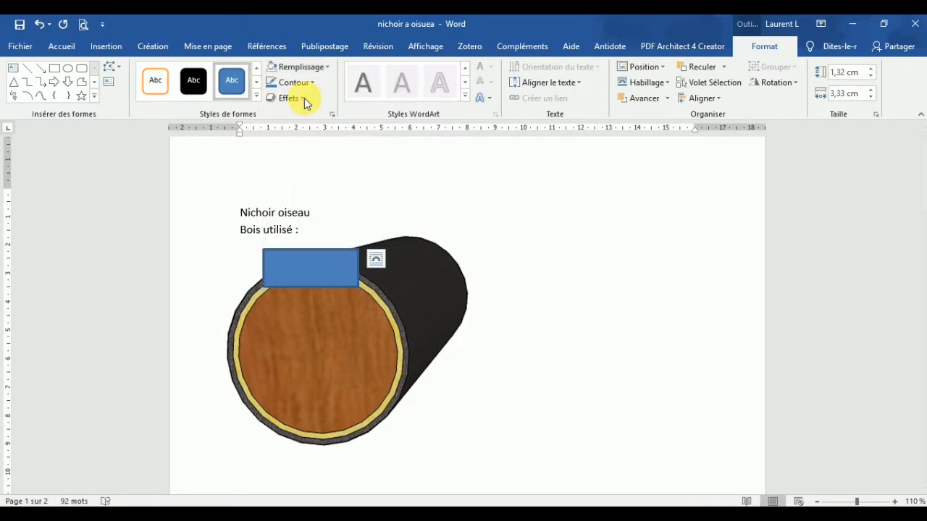
# Step: Give the rectangle a red outline with a thicker line weight
pyautogui.click(307, 86)
pyautogui.click(283, 190)
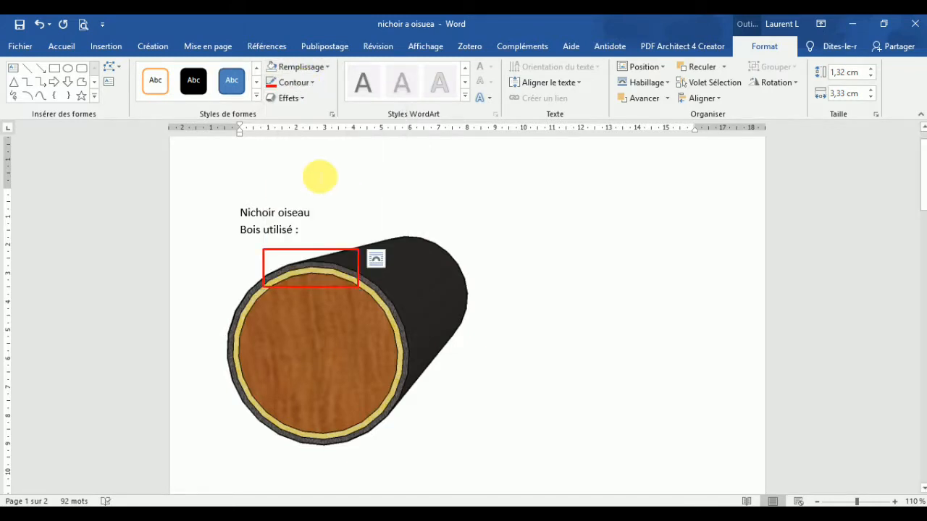
pyautogui.click(312, 84)
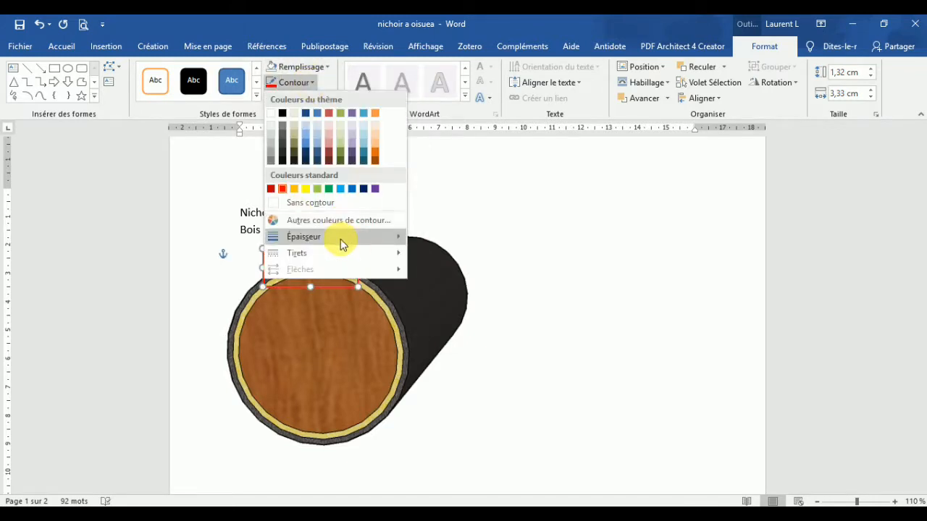
pyautogui.moveTo(340, 239)
pyautogui.click(461, 328)
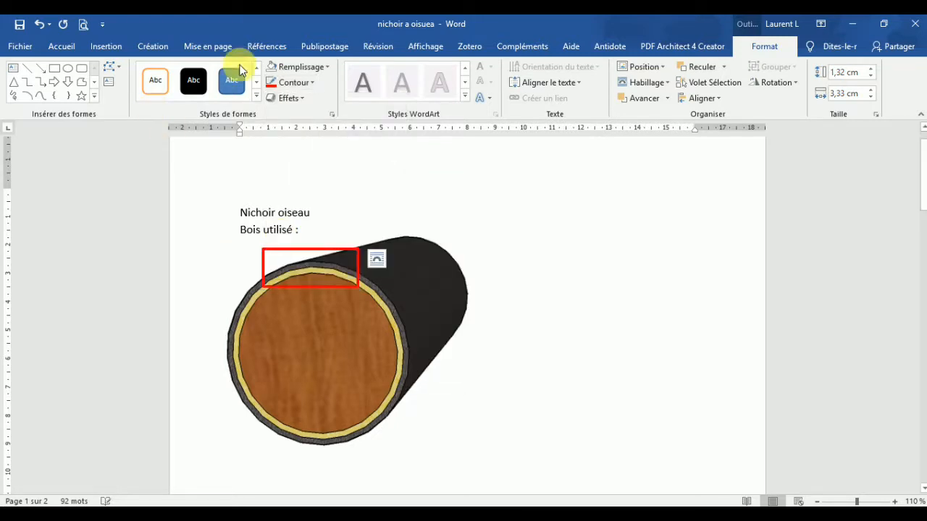
# Step: Draw an arrow about 5.82 cm wide and 1.1 cm high from beside the log to the rectangle's right edge
pyautogui.click(41, 69)
pyautogui.moveTo(524, 237)
pyautogui.mouseDown()
pyautogui.moveTo(362, 253)
pyautogui.moveTo(358, 268)
pyautogui.mouseUp()
pyautogui.click(425, 246)
pyautogui.click(428, 256)
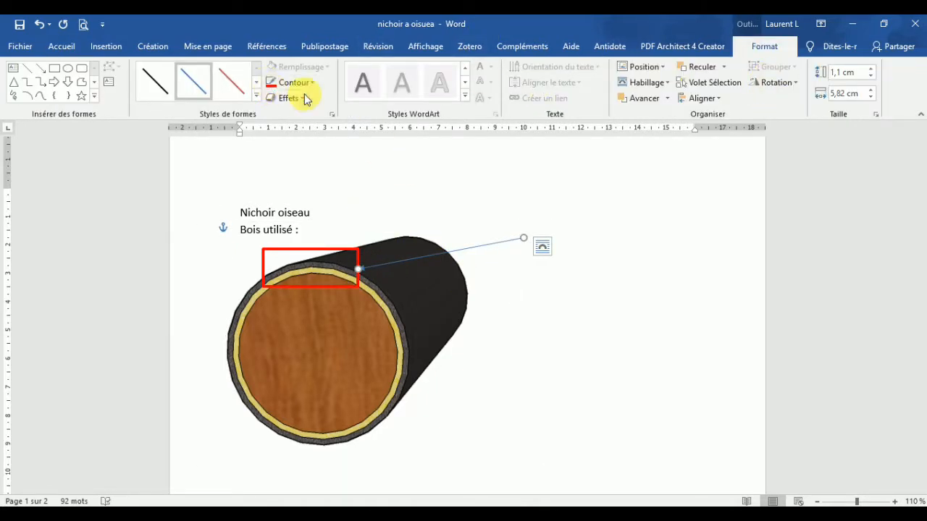
# Step: Color the arrow red and thicken its line
pyautogui.click(307, 82)
pyautogui.moveTo(397, 249)
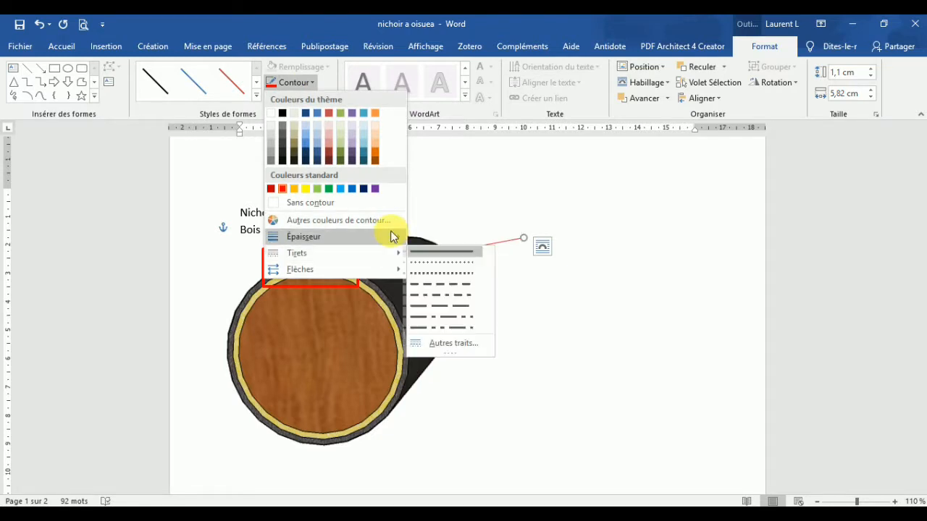
pyautogui.click(471, 298)
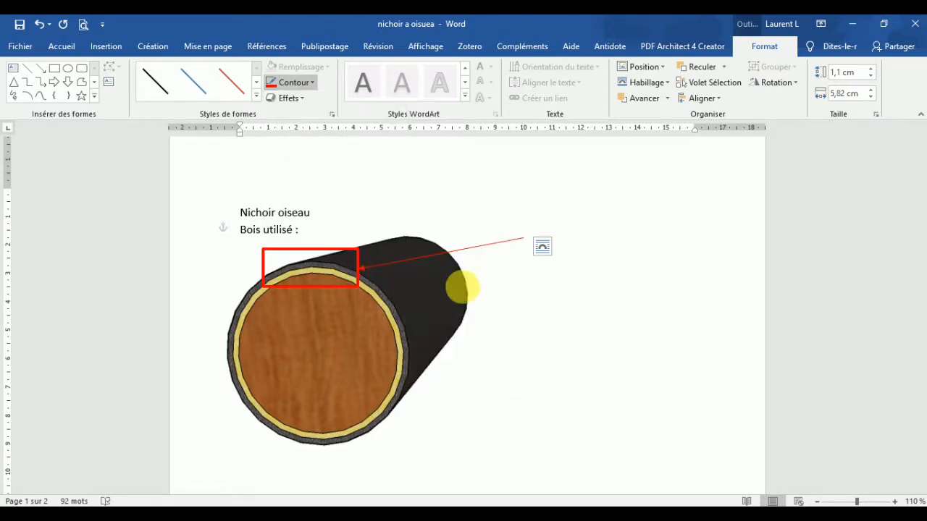
pyautogui.click(459, 283)
# Step: Insert a text box about 6.01 × 2.16 cm to the right of the log at the arrow's tail
pyautogui.click(106, 47)
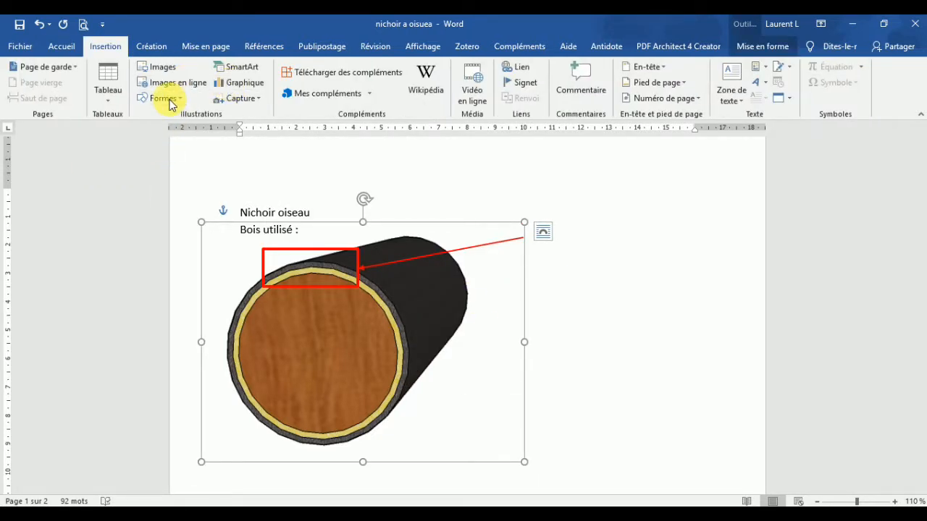
pyautogui.click(170, 97)
pyautogui.click(142, 130)
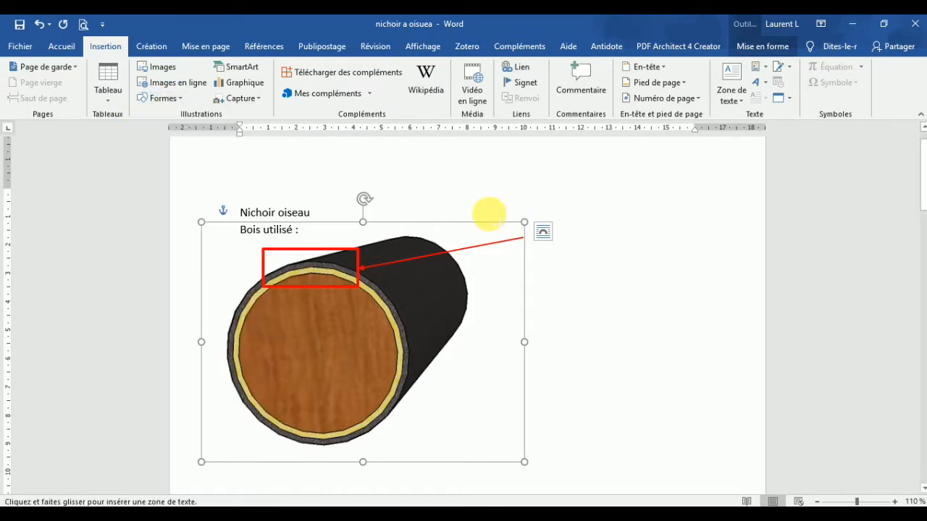
pyautogui.moveTo(488, 213); pyautogui.dragTo(660, 275)
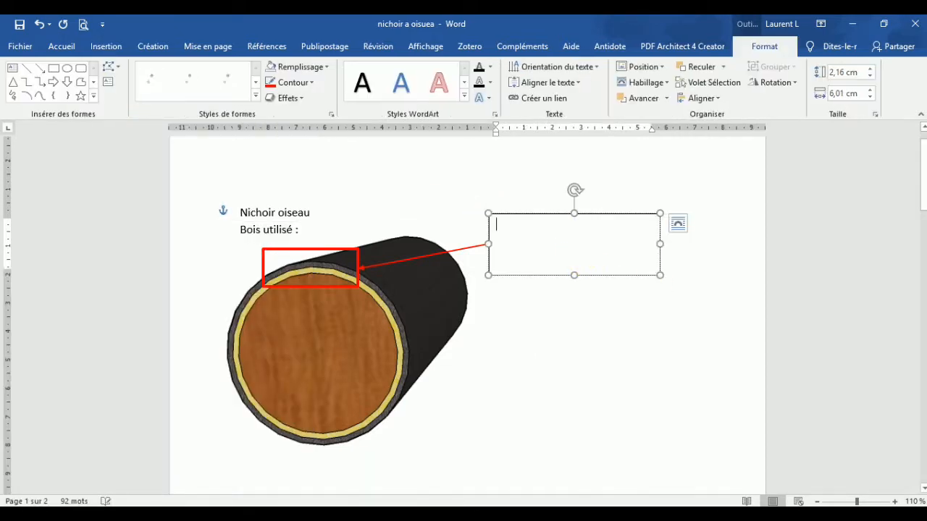
# Step: Enter "Chute de bois" and, on a second line, "Non rabotée, non délignée" in the text box
pyautogui.write('Chute de bo')
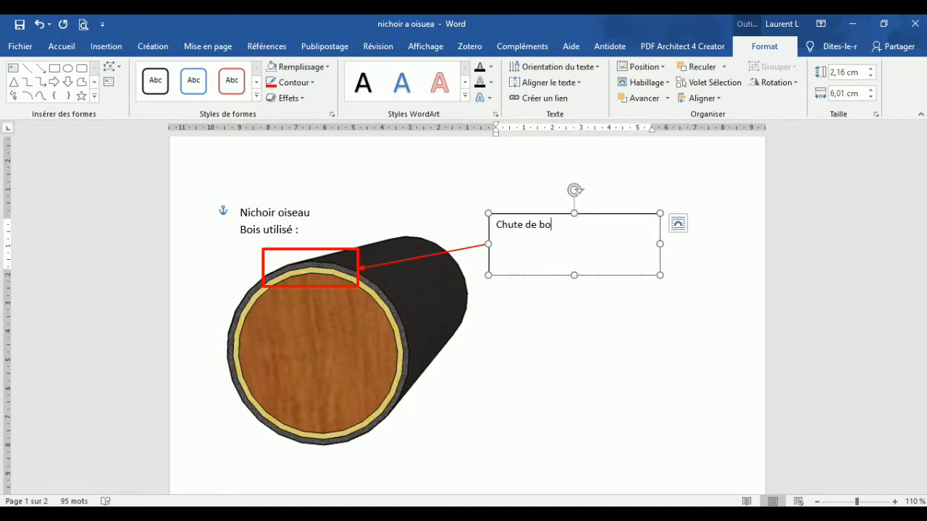
pyautogui.write('is')
pyautogui.press('Return')
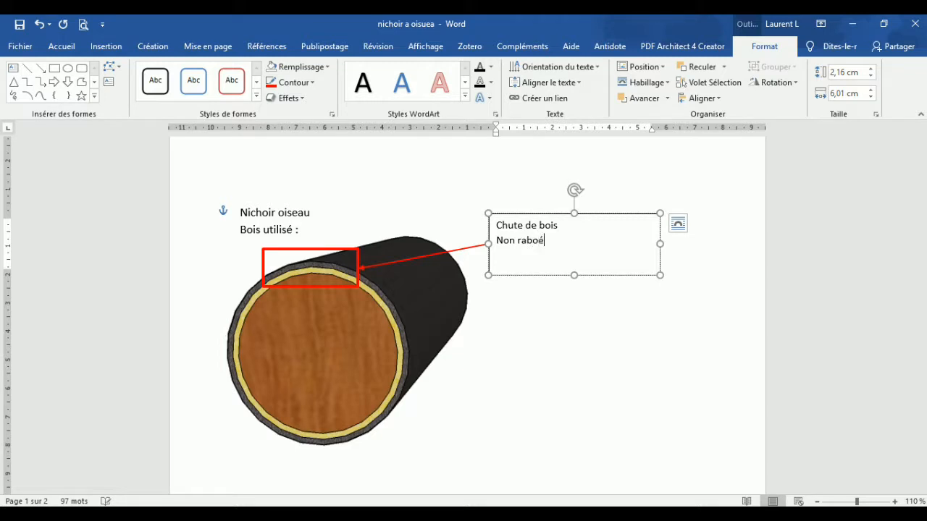
pyautogui.write('Non rabotée, non délignée')
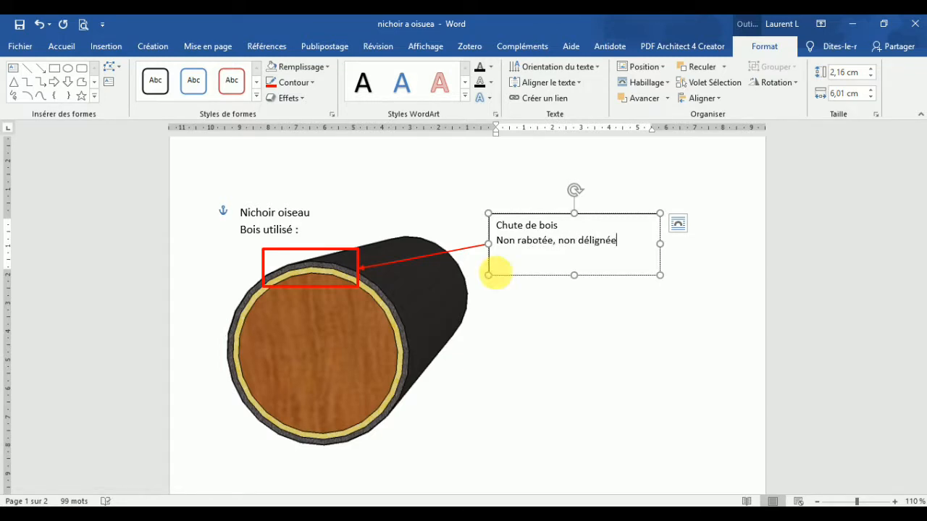
# Step: Reduce the red rectangle's height slightly by raising its lower edge
pyautogui.click(331, 244)
pyautogui.click(311, 286)
pyautogui.moveTo(313, 292); pyautogui.dragTo(313, 280)
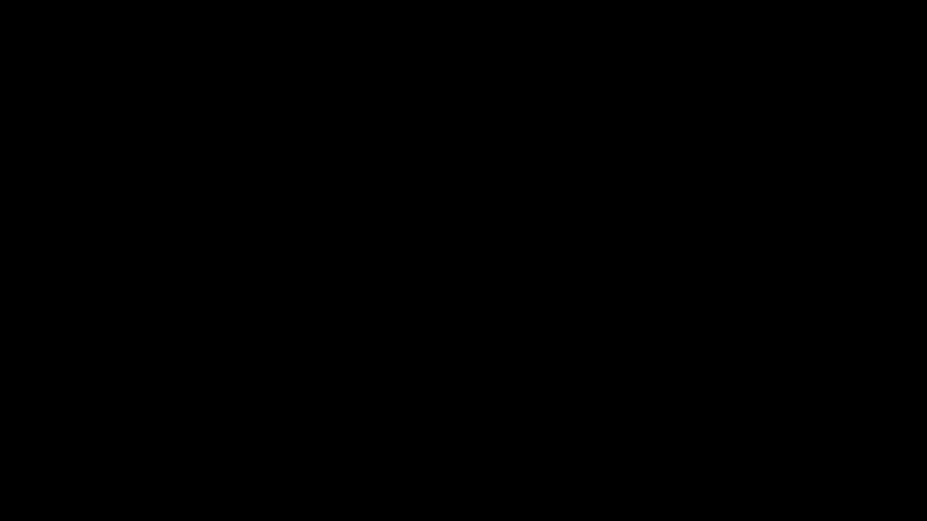